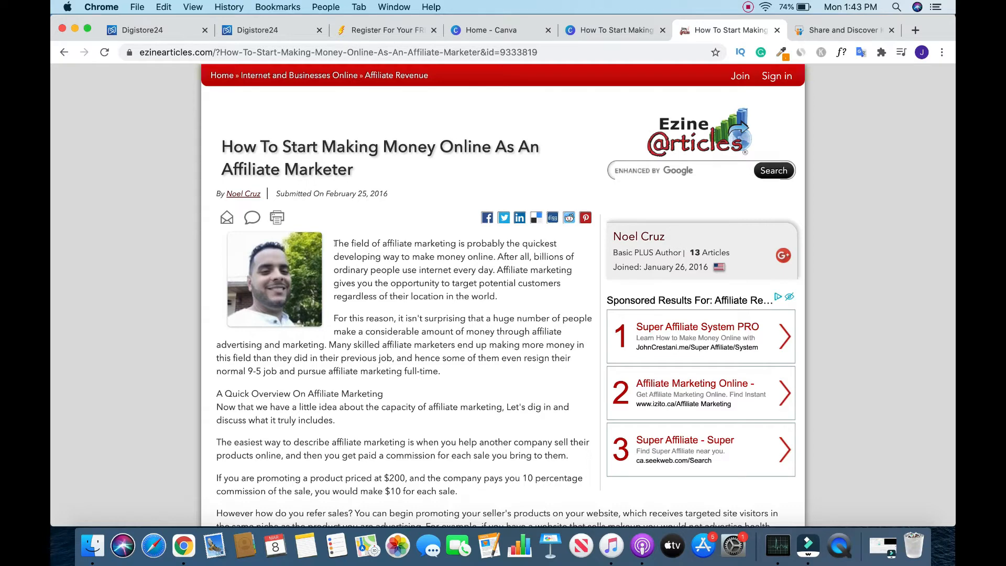
- Copy the article's opening paragraph, switch to the Canva design and add a subheading text box to blank page 2
{"action": "left_click_drag", "start_coordinate": [332, 240], "coordinate": [508, 294]}
{"action": "key", "text": "super+c"}
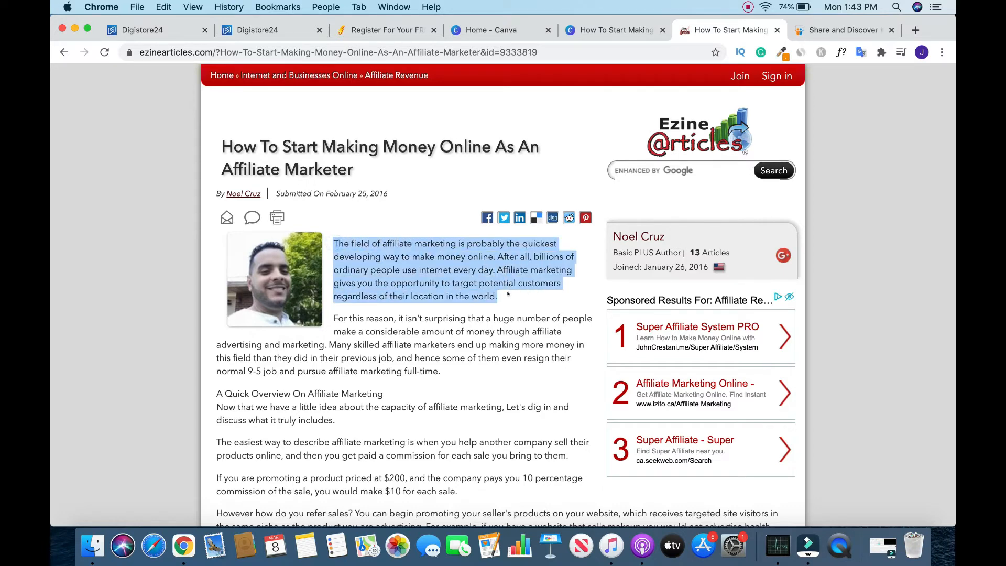
{"action": "key", "text": "ctrl+shift+Tab"}
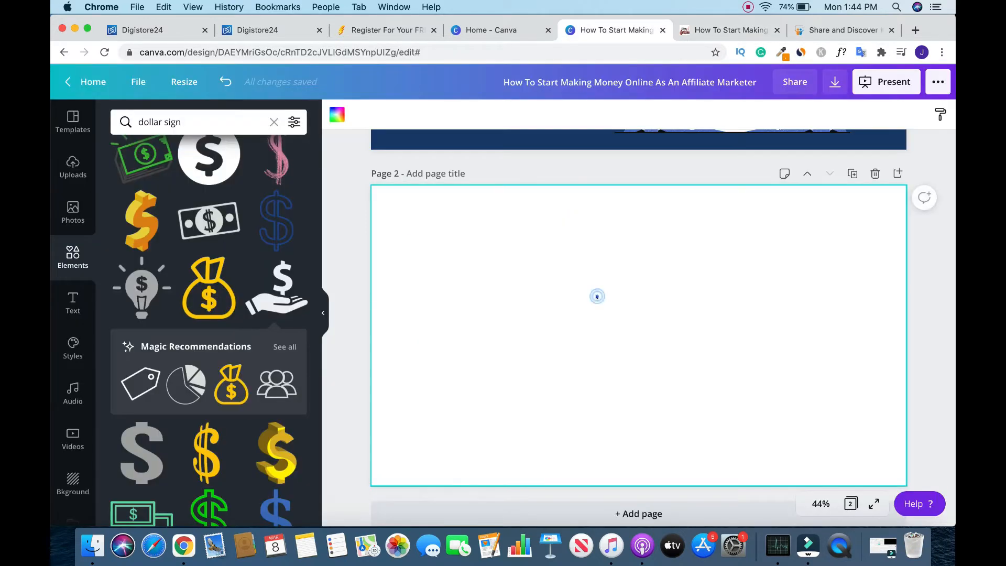
{"action": "left_click", "coordinate": [72, 309]}
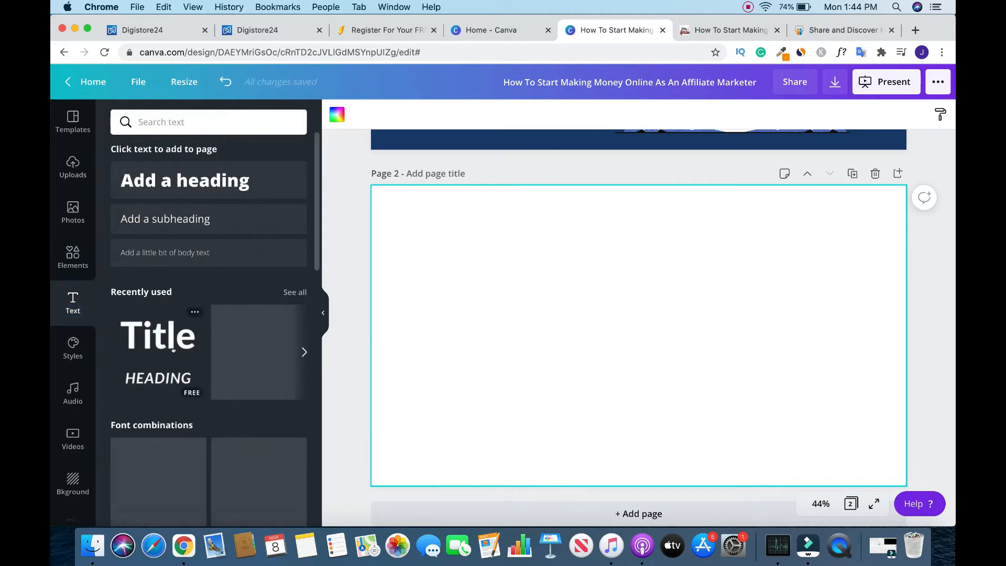
{"action": "left_click_drag", "start_coordinate": [317, 222], "coordinate": [317, 248]}
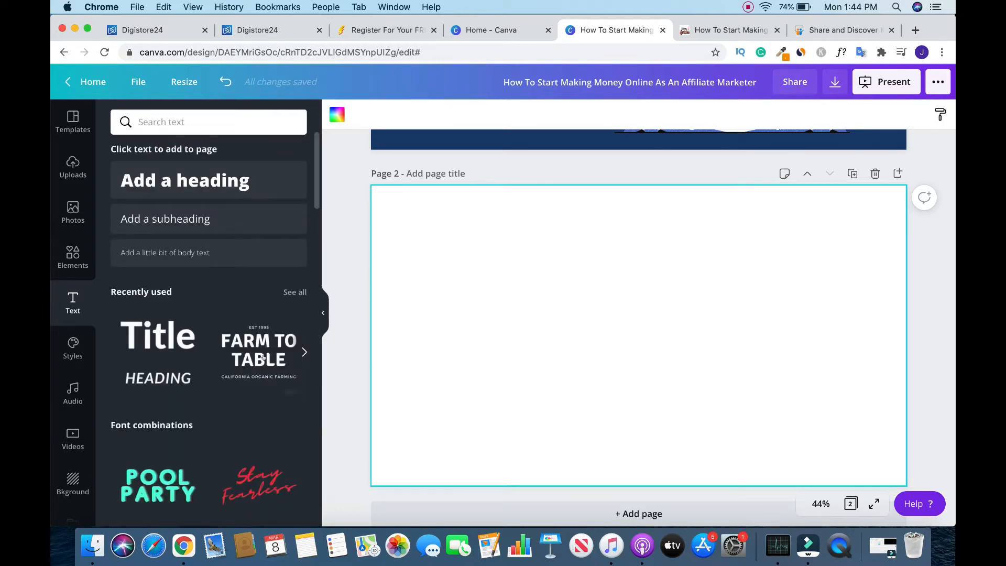
{"action": "left_click", "coordinate": [191, 216]}
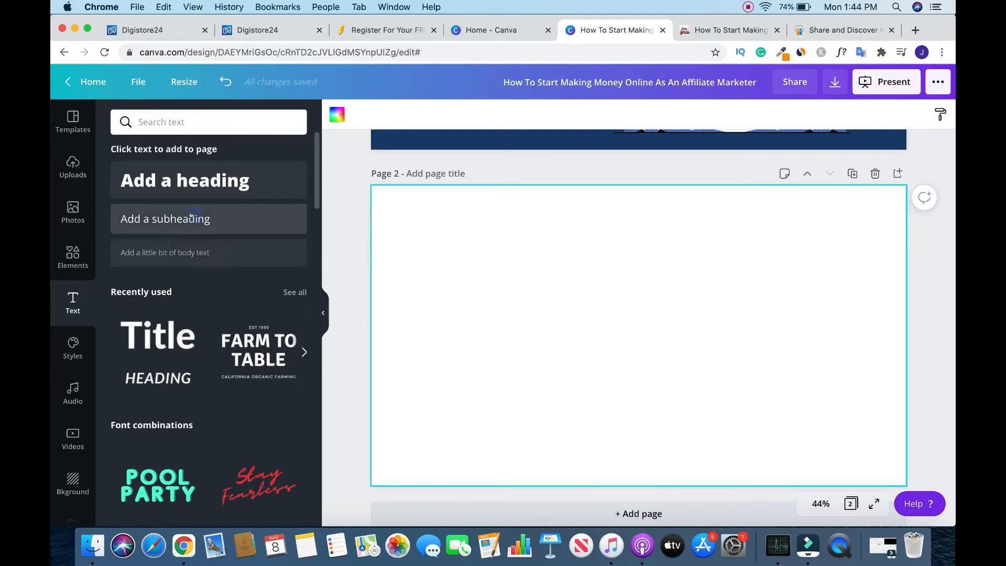
{"action": "left_click_drag", "start_coordinate": [191, 216], "coordinate": [569, 236]}
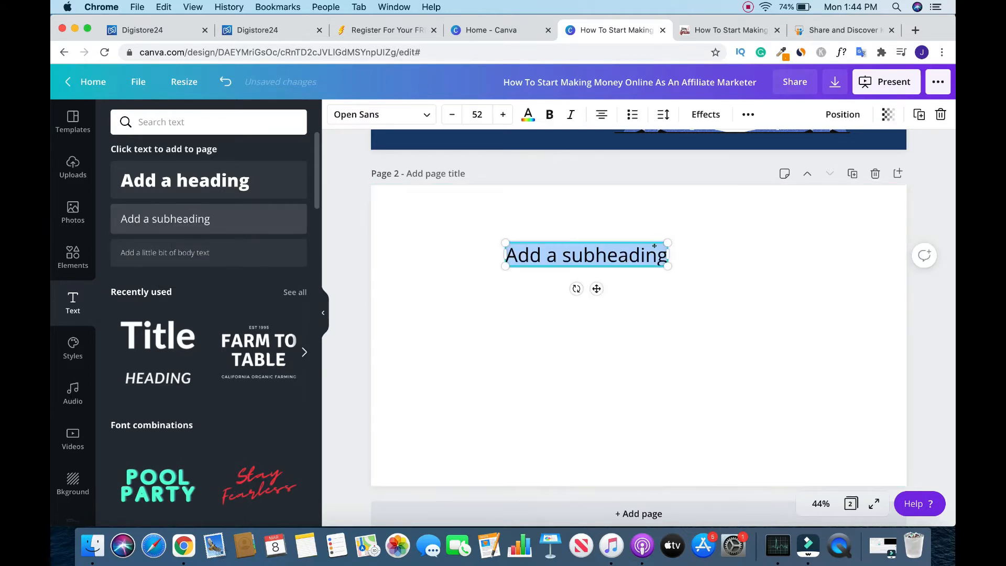
{"action": "left_click", "coordinate": [770, 249]}
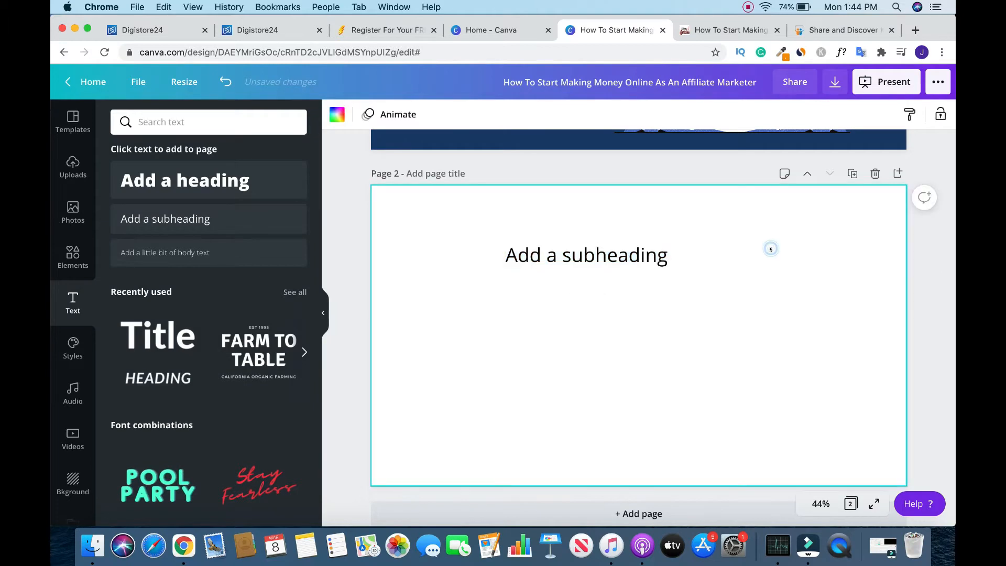
- Replace the subheading placeholder on page 2 with the copied paragraph about the field of affiliate marketing
{"action": "double_click", "coordinate": [624, 251]}
{"action": "right_click", "coordinate": [624, 252]}
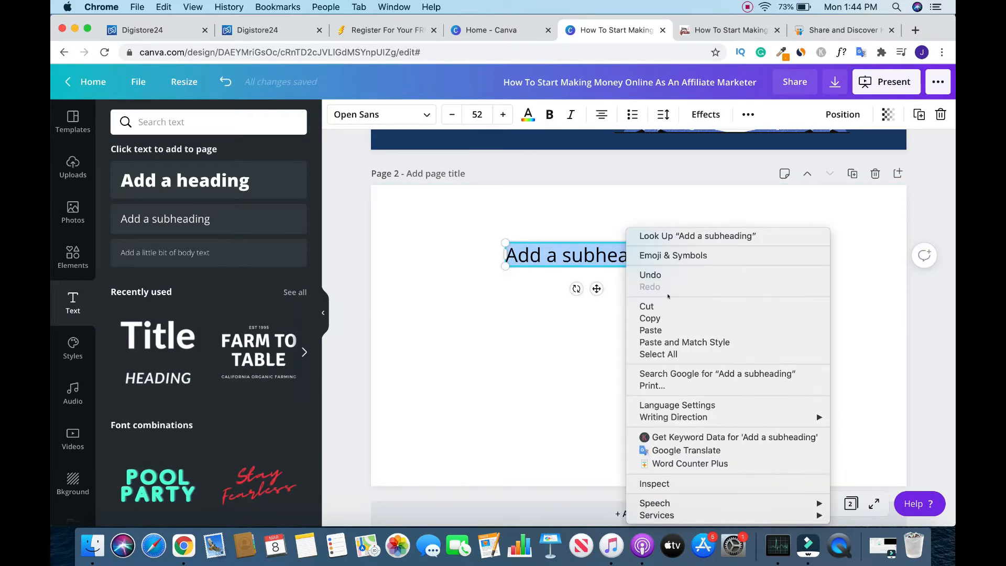
{"action": "left_click", "coordinate": [664, 329]}
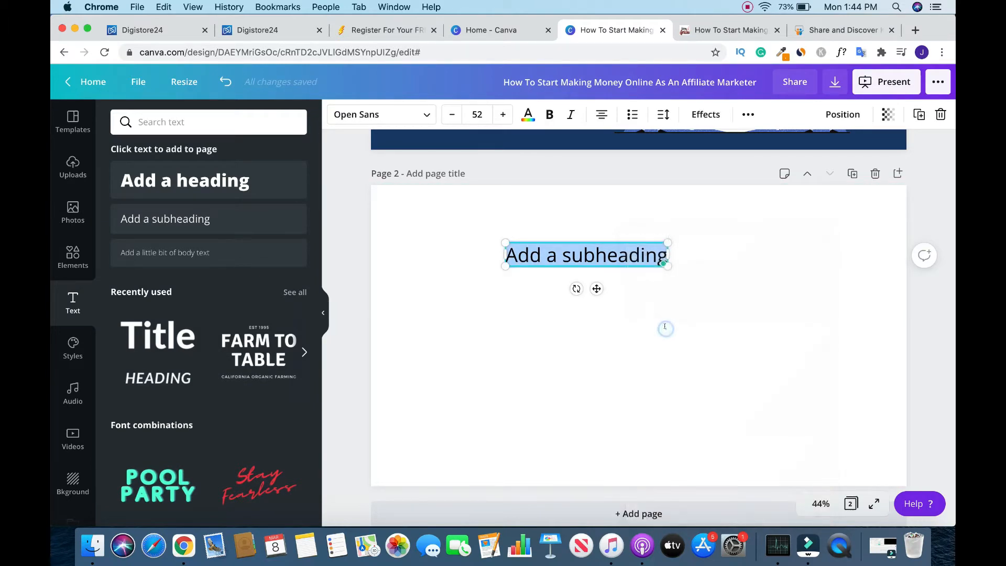
- Remove the "Article Source" line and its EzineArticles URL from the end of the pasted text
{"action": "double_click", "coordinate": [654, 410]}
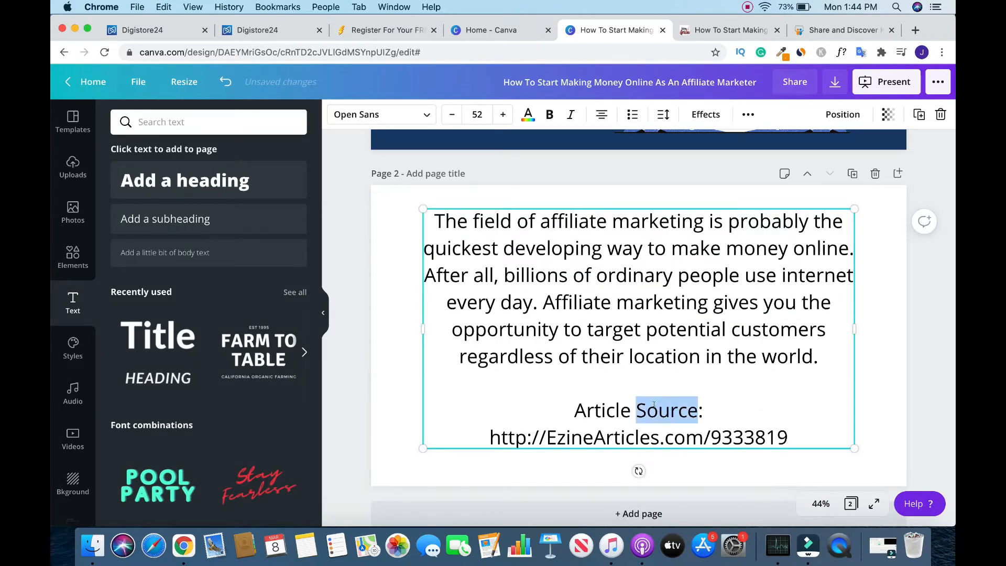
{"action": "left_click", "coordinate": [570, 409]}
{"action": "left_click_drag", "start_coordinate": [571, 410], "coordinate": [790, 438]}
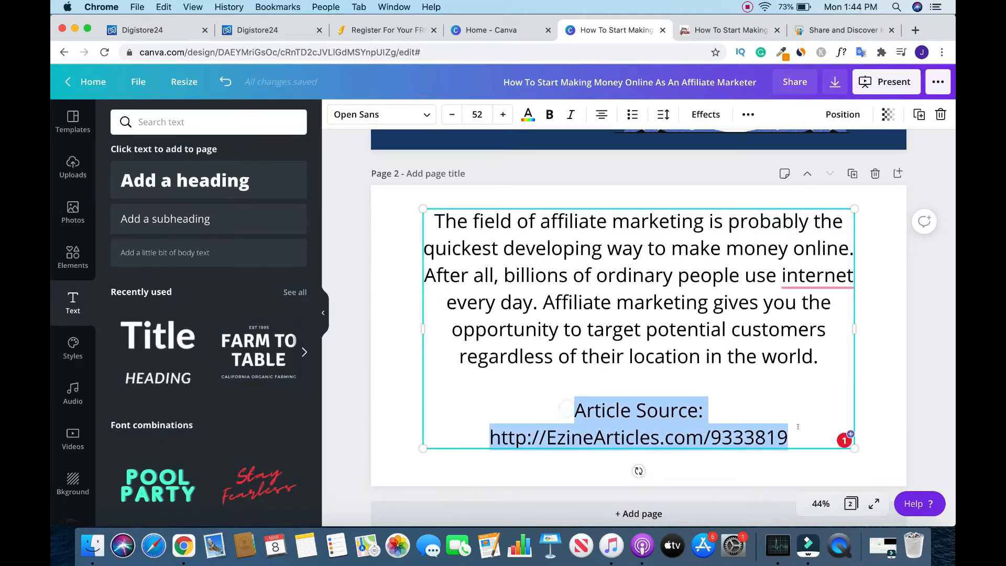
{"action": "key", "text": "super+x"}
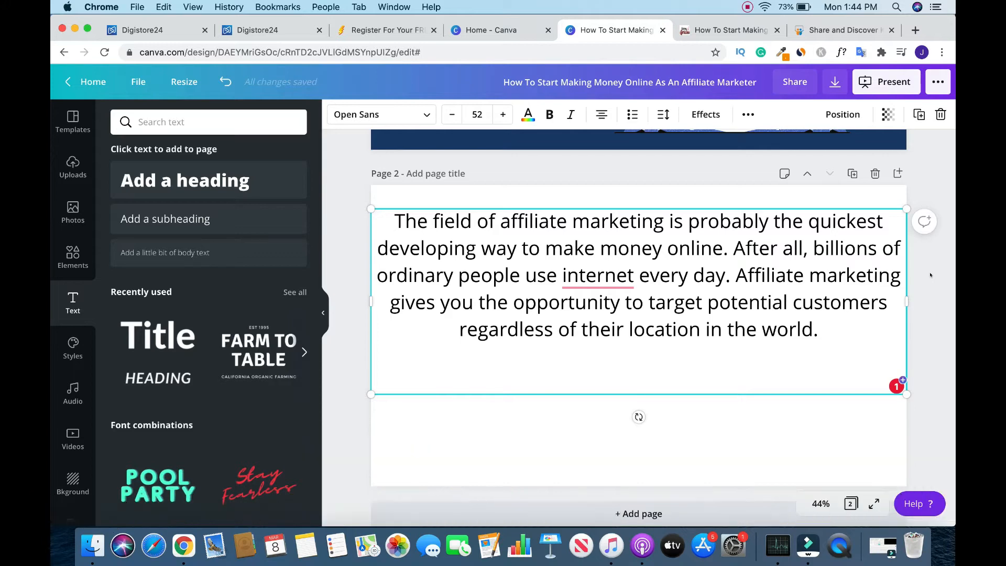
- Accept the grammar suggestion "the internet" and move the paragraph slightly lower on page 2
{"action": "mouse_move", "coordinate": [614, 277]}
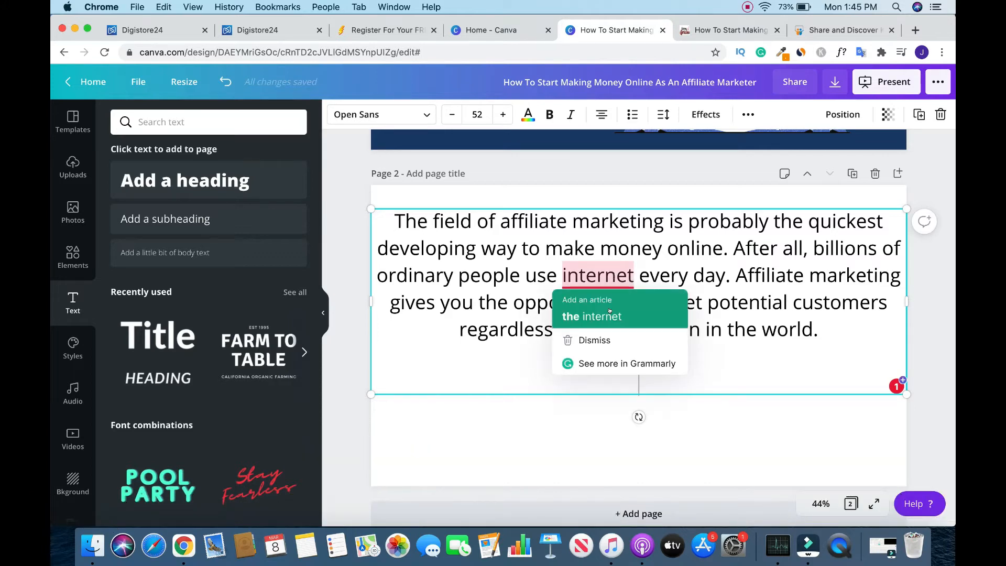
{"action": "left_click", "coordinate": [593, 316]}
{"action": "left_click_drag", "start_coordinate": [708, 264], "coordinate": [708, 297]}
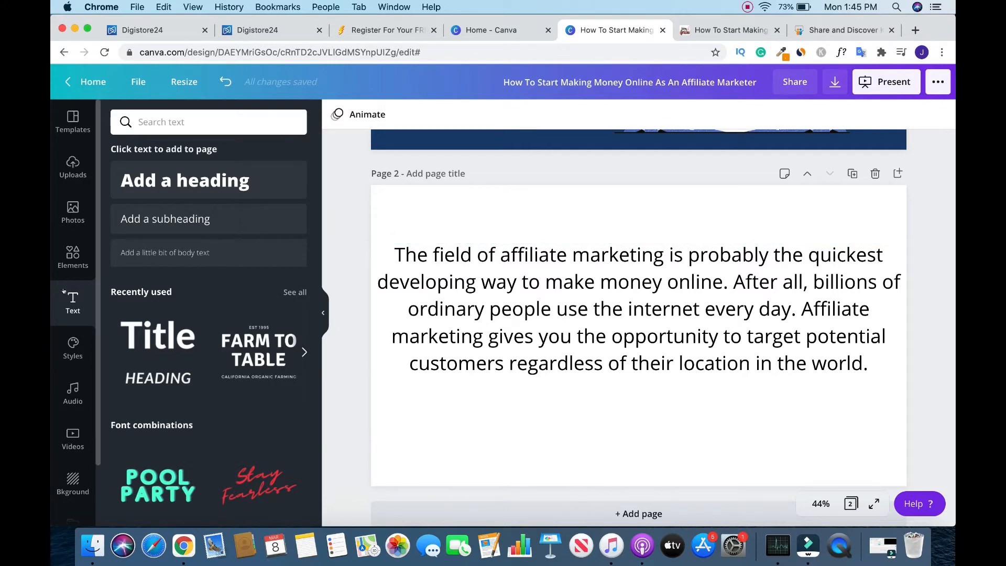
- Find graphics for "Money", add the golden dollar sign to page 2, and shrink and centre it below the paragraph
{"action": "left_click", "coordinate": [73, 257]}
{"action": "scroll", "coordinate": [313, 275], "scroll_direction": "up", "scroll_amount": 2}
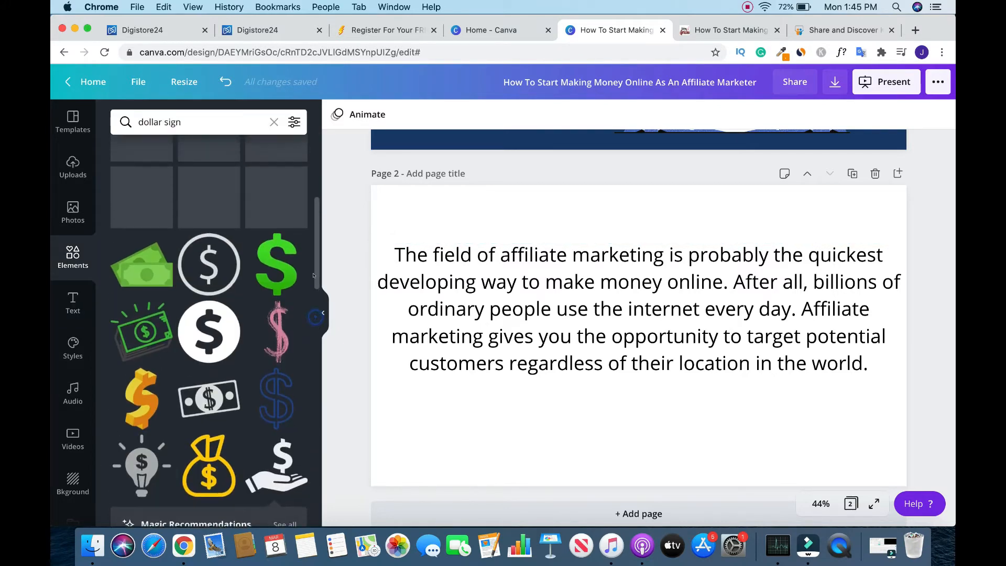
{"action": "scroll", "coordinate": [314, 276], "scroll_direction": "up", "scroll_amount": 1}
{"action": "scroll", "coordinate": [317, 234], "scroll_direction": "up", "scroll_amount": 1}
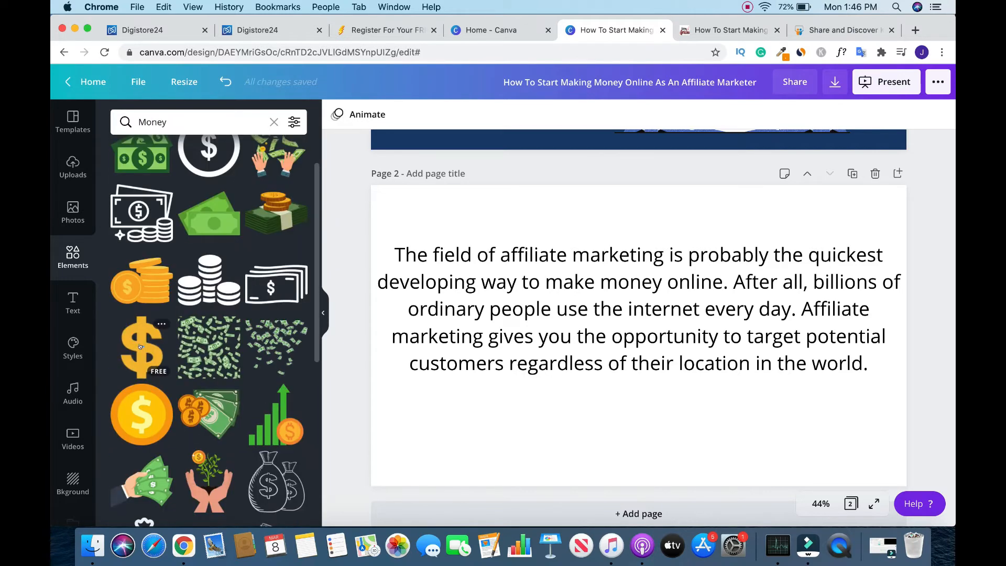
{"action": "left_click_drag", "start_coordinate": [140, 346], "coordinate": [619, 228]}
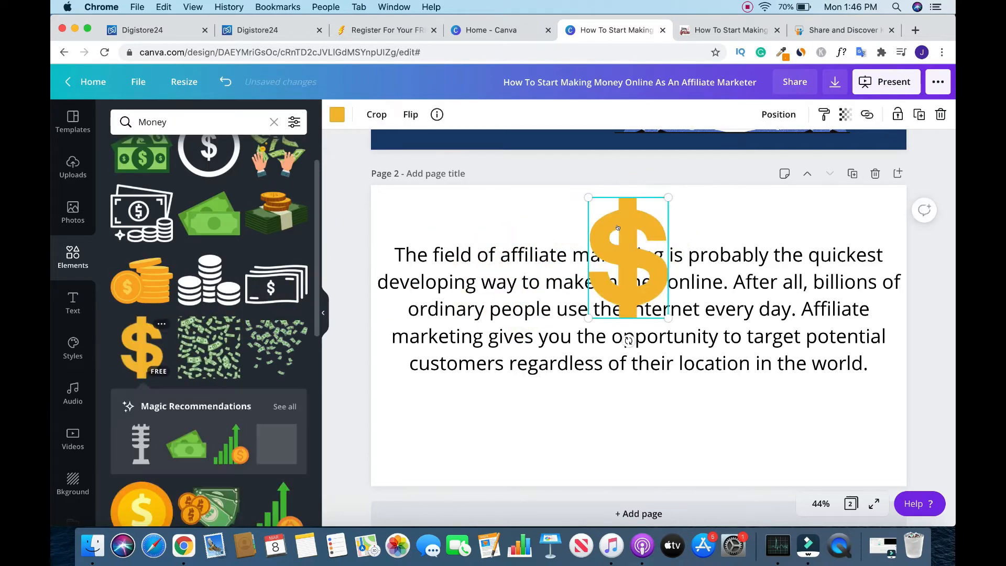
{"action": "left_click_drag", "start_coordinate": [669, 314], "coordinate": [649, 398]}
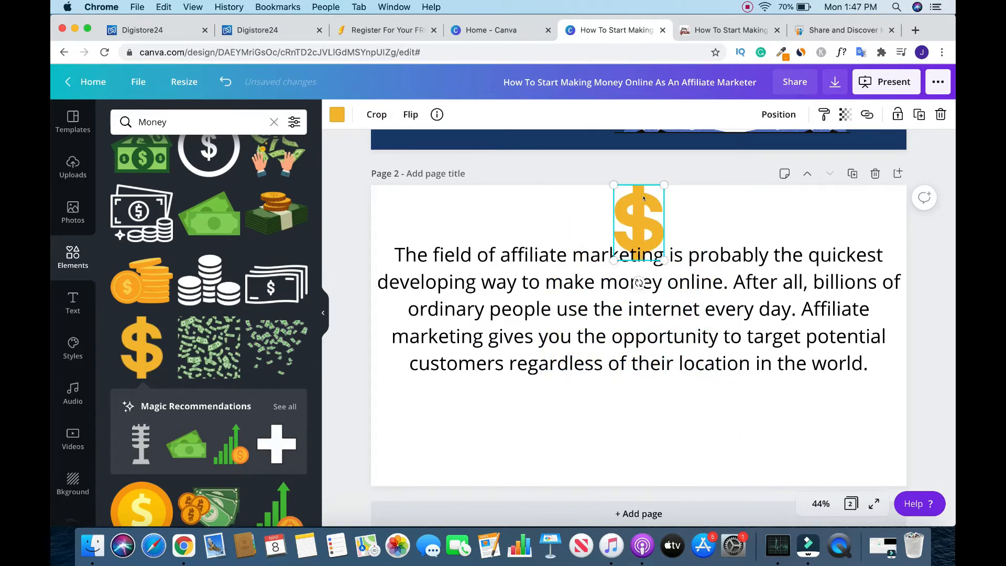
{"action": "left_click_drag", "start_coordinate": [644, 198], "coordinate": [641, 398]}
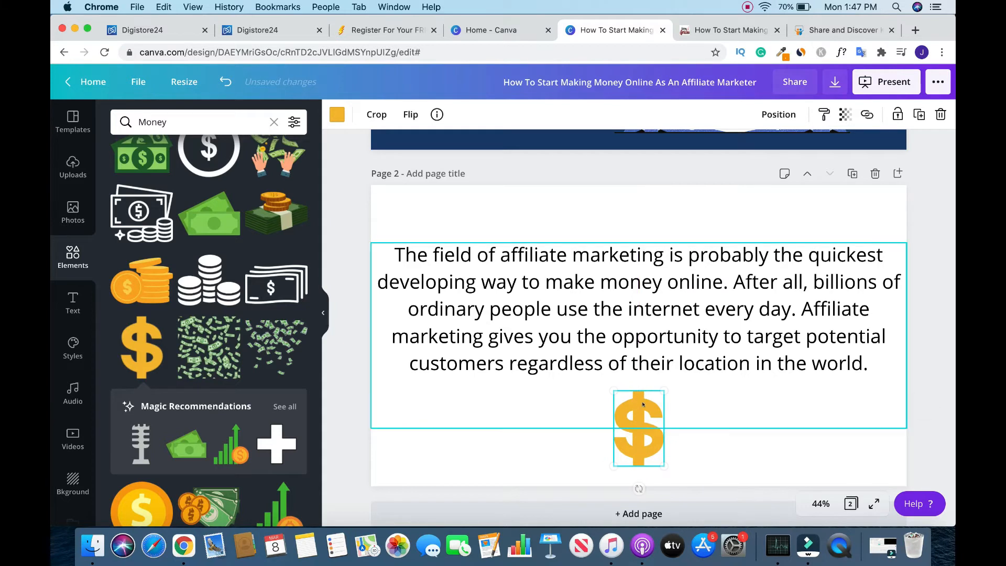
- Color the words "make money online" in the page 2 paragraph dark green
{"action": "left_click", "coordinate": [545, 281]}
{"action": "left_click_drag", "start_coordinate": [545, 281], "coordinate": [723, 282]}
{"action": "left_click", "coordinate": [529, 116]}
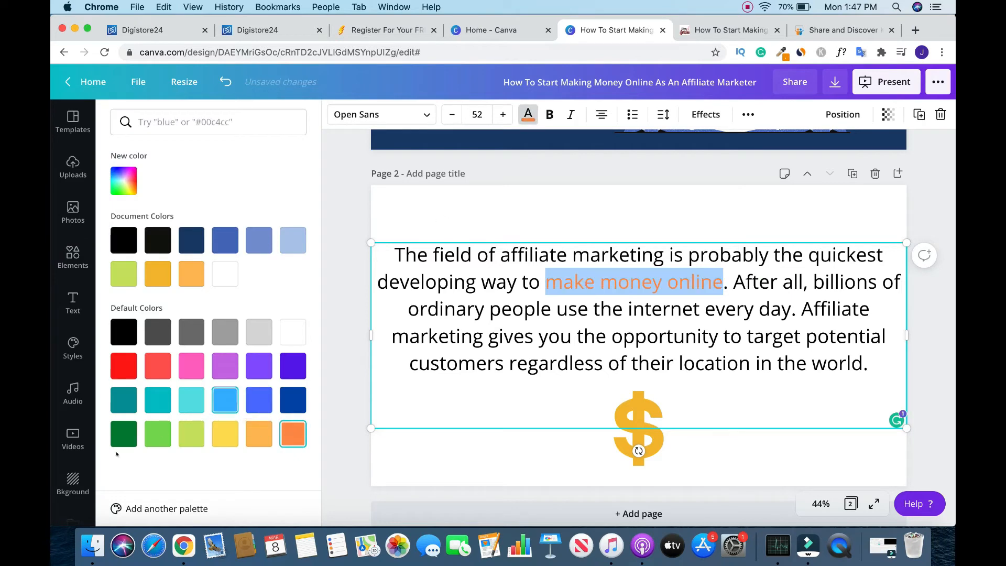
{"action": "left_click", "coordinate": [124, 434]}
{"action": "left_click", "coordinate": [506, 197]}
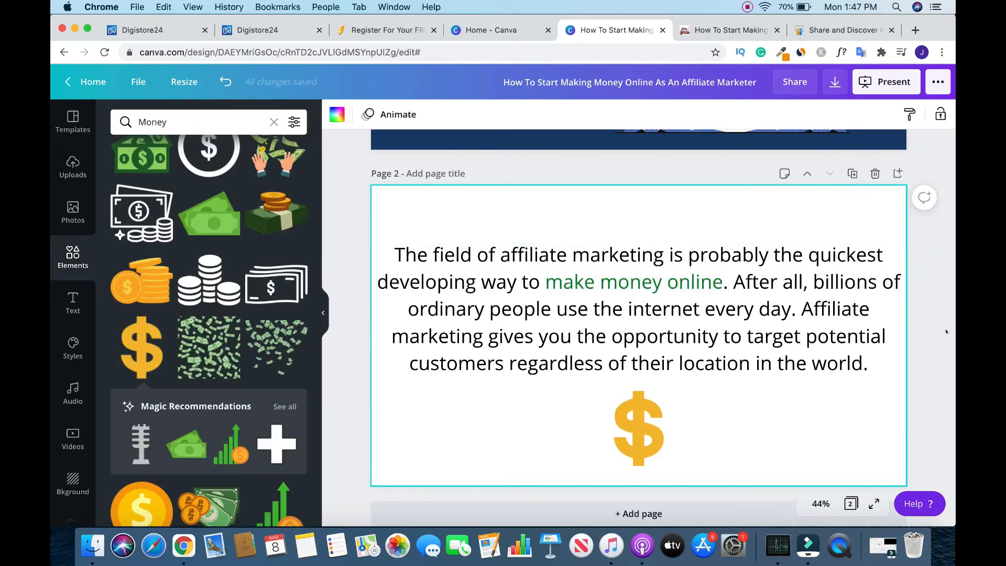
- Add the graphic of one hand dropping coins into another, small and centred above the page 2 paragraph
{"action": "scroll", "coordinate": [309, 294], "scroll_direction": "down", "scroll_amount": 5}
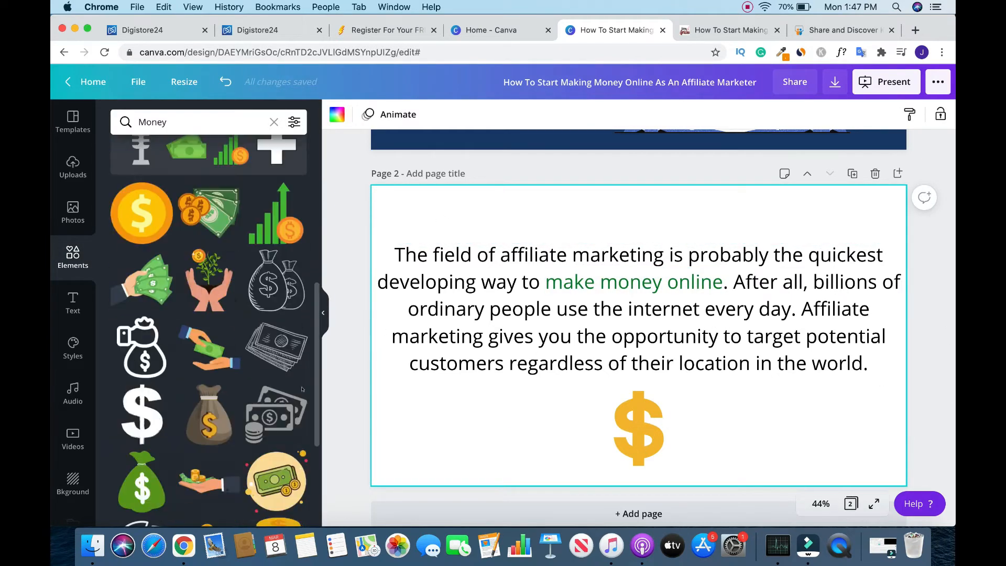
{"action": "scroll", "coordinate": [310, 295], "scroll_direction": "down", "scroll_amount": 5}
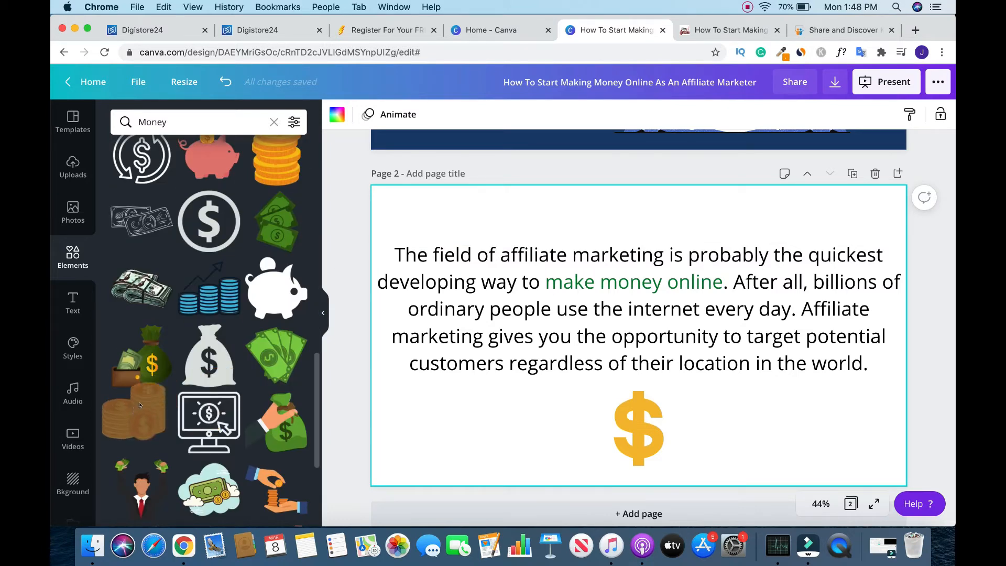
{"action": "left_click_drag", "start_coordinate": [141, 417], "coordinate": [592, 219]}
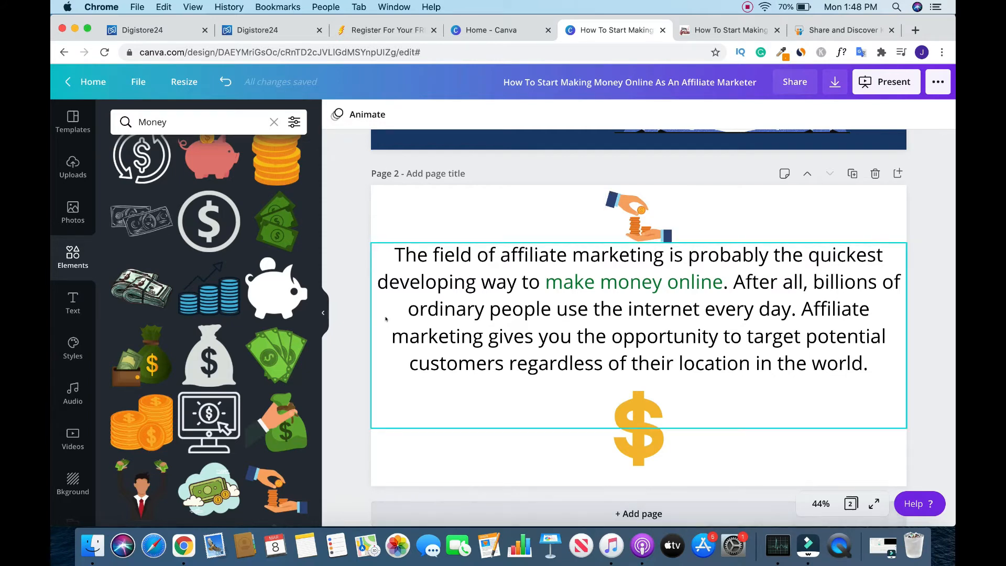
- Add a third page to the design and copy the article's second paragraph, starting "For this reason, it isn't surprising"
{"action": "left_click", "coordinate": [640, 514]}
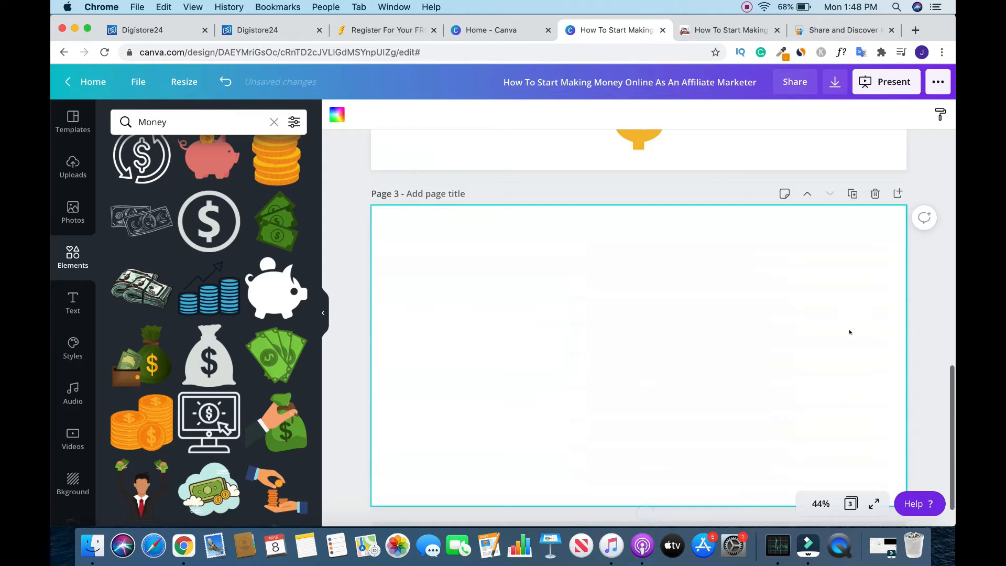
{"action": "left_click", "coordinate": [731, 30]}
{"action": "left_click", "coordinate": [331, 318]}
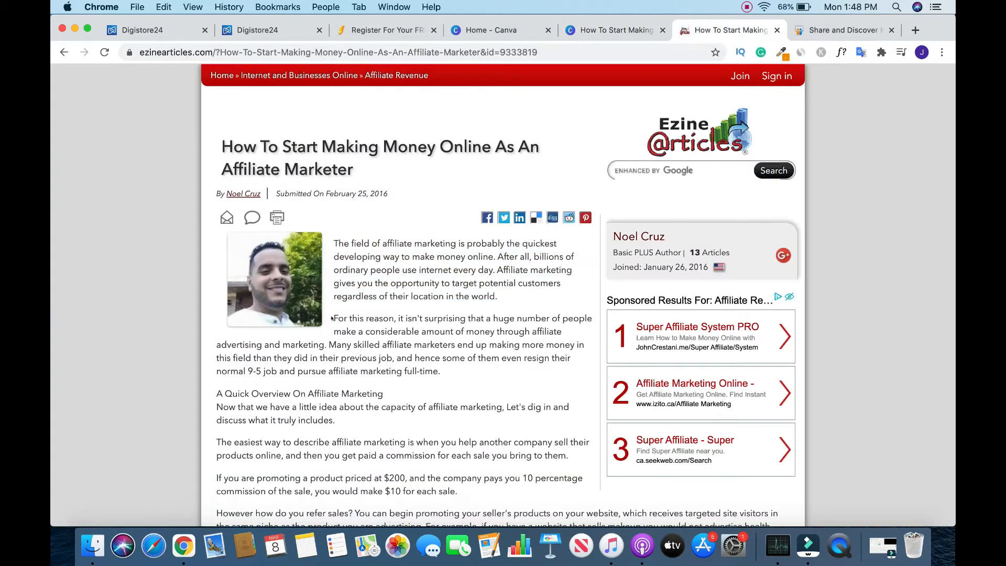
{"action": "left_click_drag", "start_coordinate": [334, 317], "coordinate": [496, 373]}
{"action": "key", "text": "super+c"}
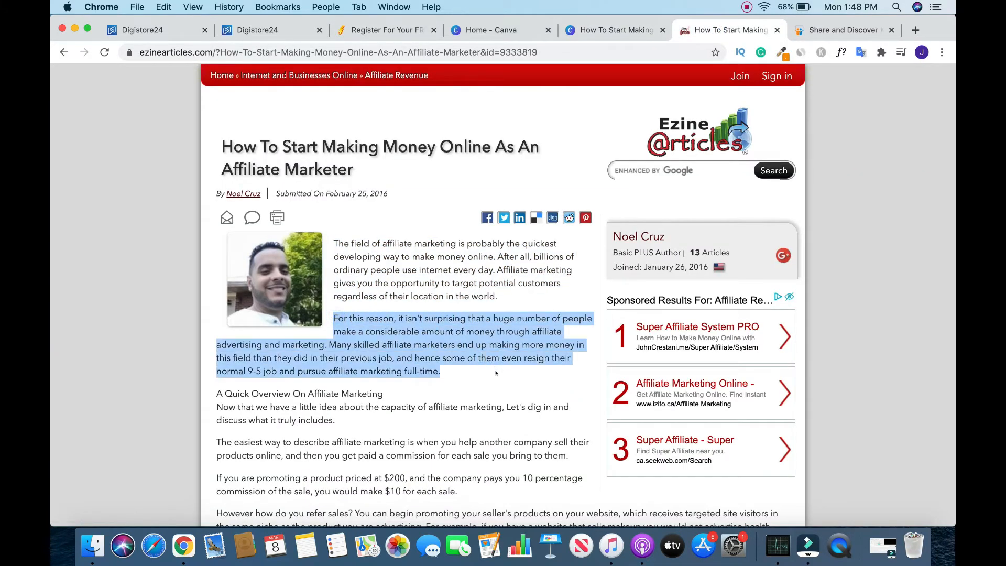
{"action": "right_click", "coordinate": [448, 331]}
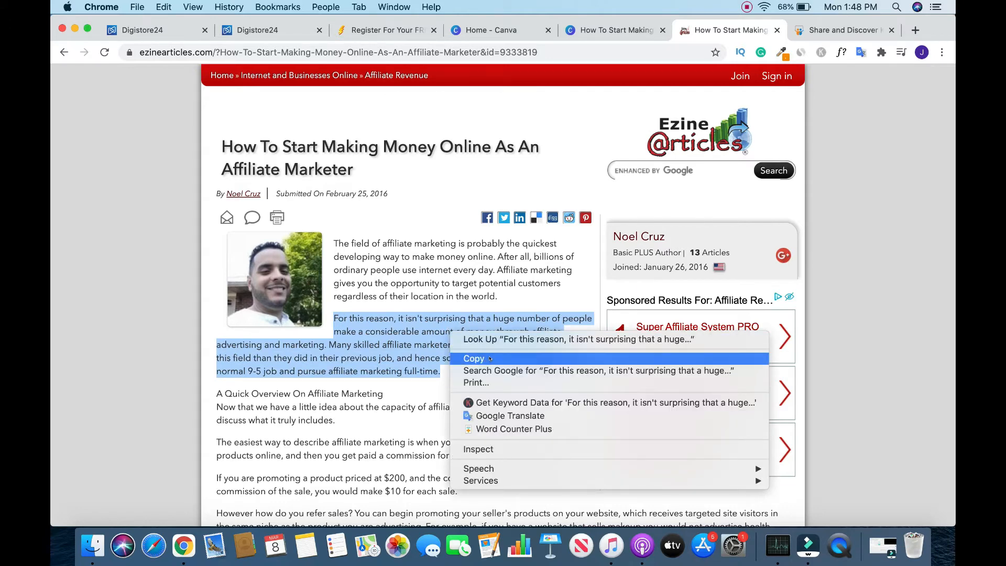
{"action": "left_click", "coordinate": [489, 358]}
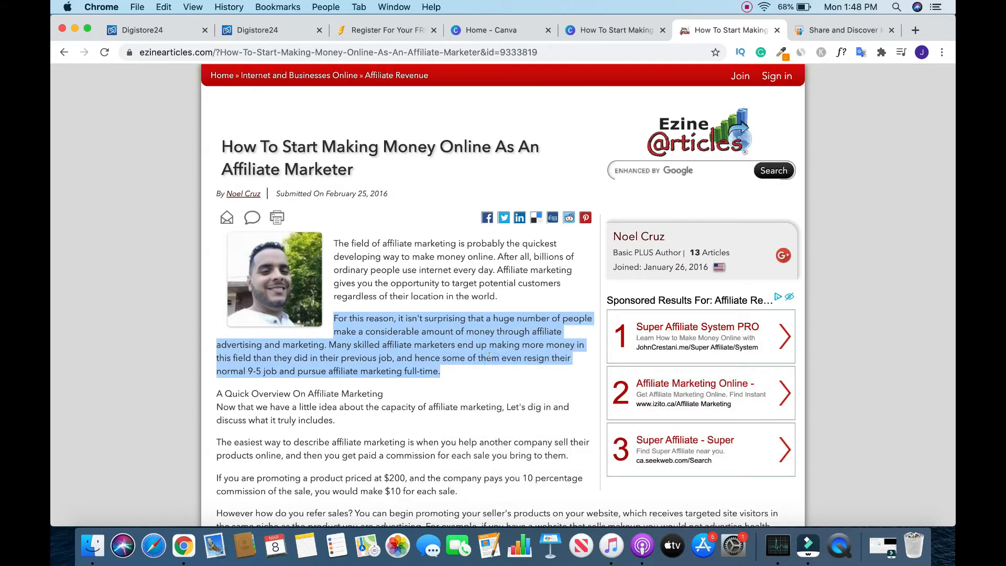
- Return to the Canva design, add a subheading text box to page 3 and replace its placeholder with the copied paragraph
{"action": "left_click", "coordinate": [593, 31]}
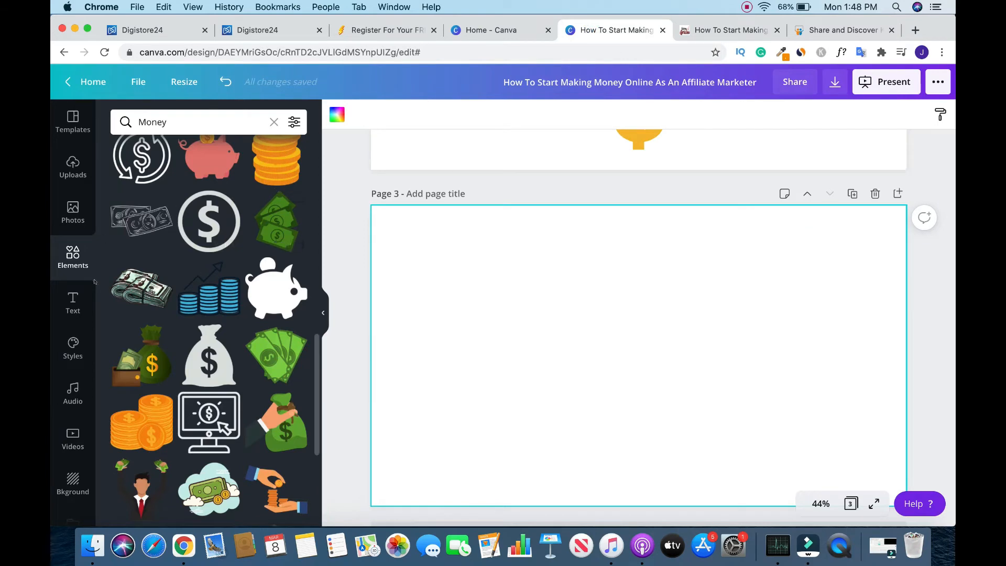
{"action": "left_click", "coordinate": [72, 303]}
{"action": "left_click", "coordinate": [204, 214]}
{"action": "left_click_drag", "start_coordinate": [632, 331], "coordinate": [633, 347]}
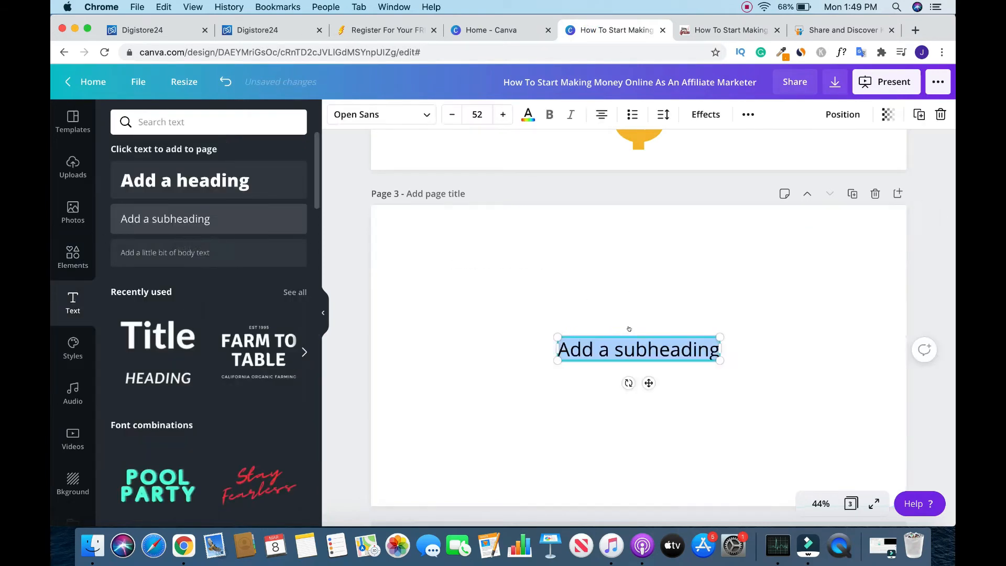
{"action": "key", "text": "super+v"}
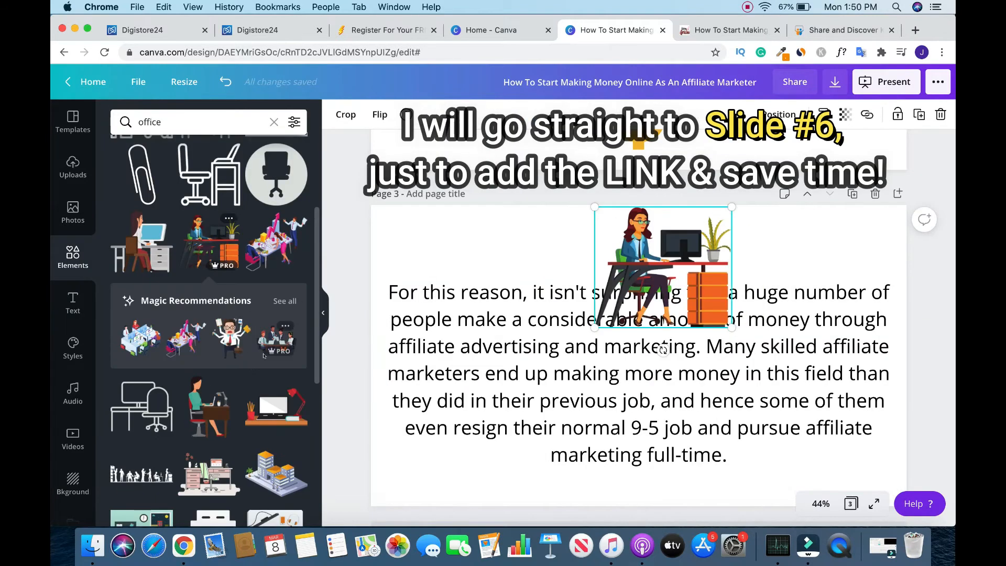
- Shrink the graphic of the woman at an office desk, centre it above the page 3 paragraph, and lower the paragraph slightly
{"action": "left_click_drag", "start_coordinate": [732, 327], "coordinate": [684, 285]}
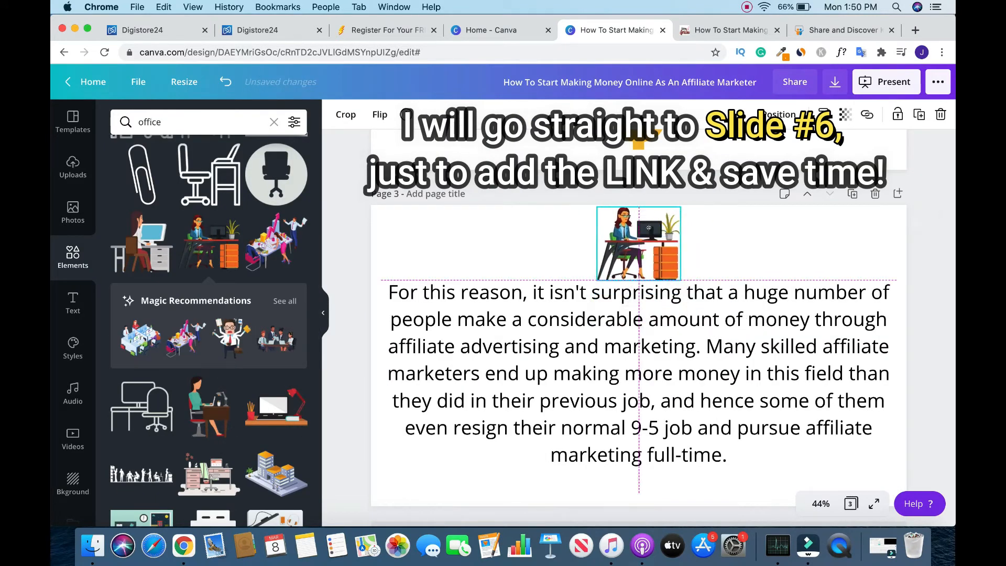
{"action": "left_click", "coordinate": [941, 250]}
{"action": "left_click_drag", "start_coordinate": [810, 321], "coordinate": [810, 334]}
- Enlarge the office desk graphic slightly and re-centre it at the top of page 3
{"action": "left_click", "coordinate": [647, 260]}
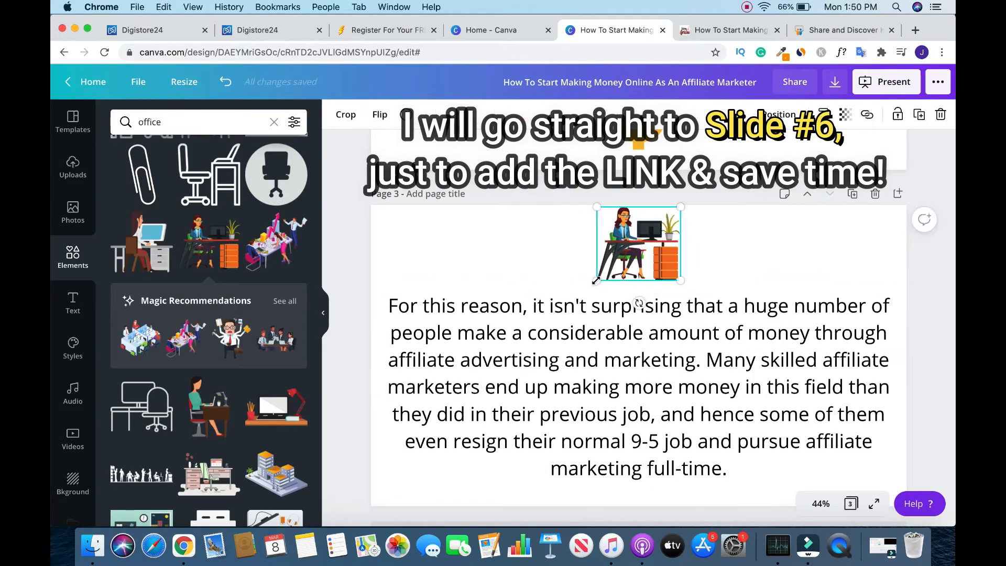
{"action": "left_click_drag", "start_coordinate": [596, 281], "coordinate": [586, 289]}
{"action": "left_click", "coordinate": [943, 167]}
{"action": "left_click_drag", "start_coordinate": [646, 259], "coordinate": [651, 258]}
{"action": "left_click", "coordinate": [938, 237]}
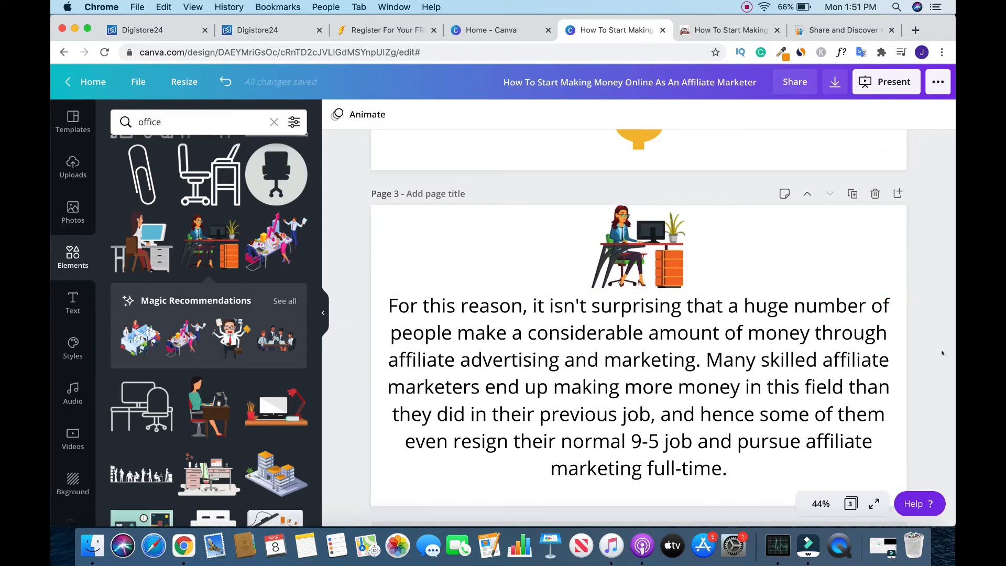
{"action": "scroll", "coordinate": [942, 353], "scroll_direction": "down", "scroll_amount": 1}
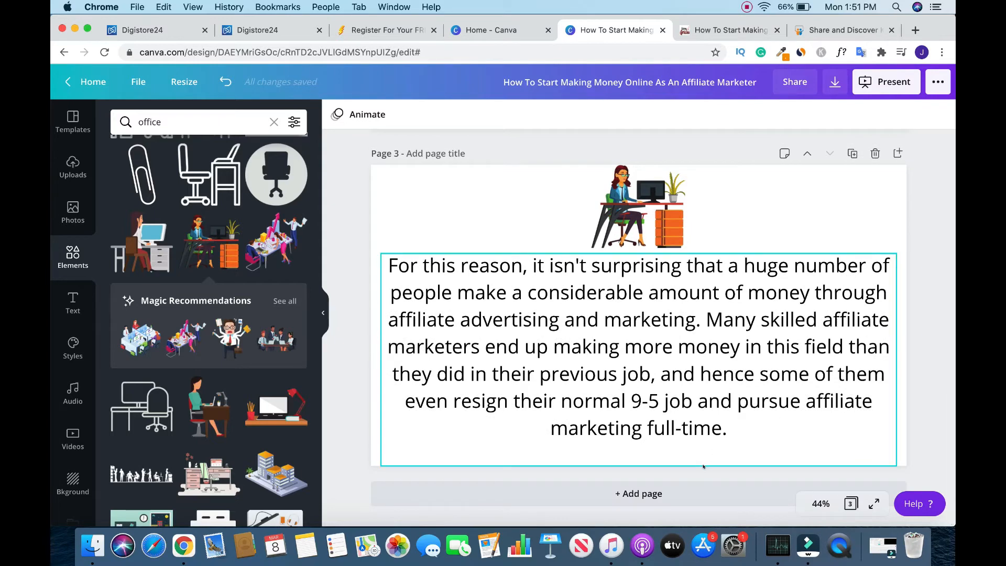
- Add a page after page 3, and centre the page 6 text block directly beneath the money-in-hand graphic
{"action": "left_click", "coordinate": [661, 492]}
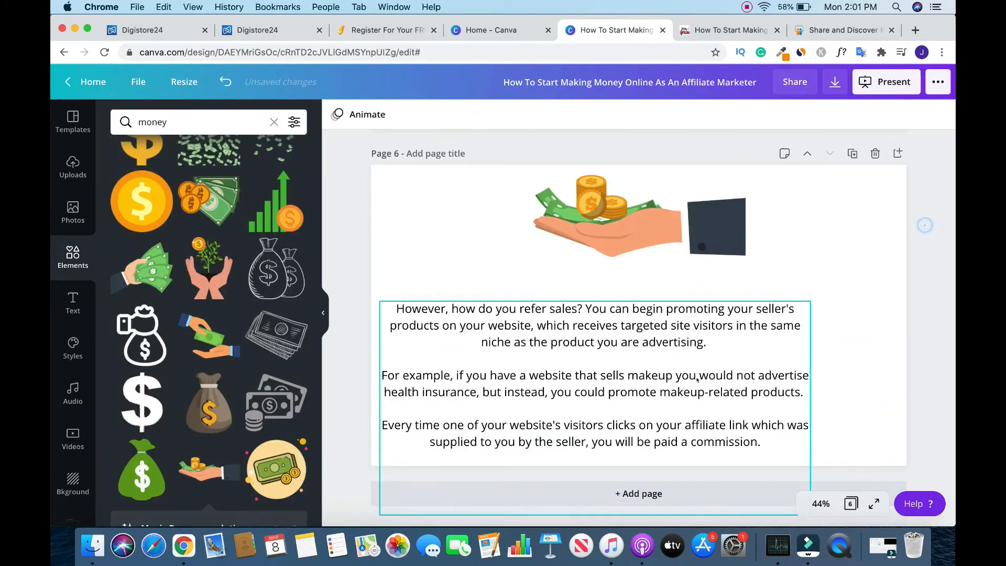
{"action": "left_click_drag", "start_coordinate": [695, 378], "coordinate": [739, 337]}
{"action": "left_click", "coordinate": [881, 294]}
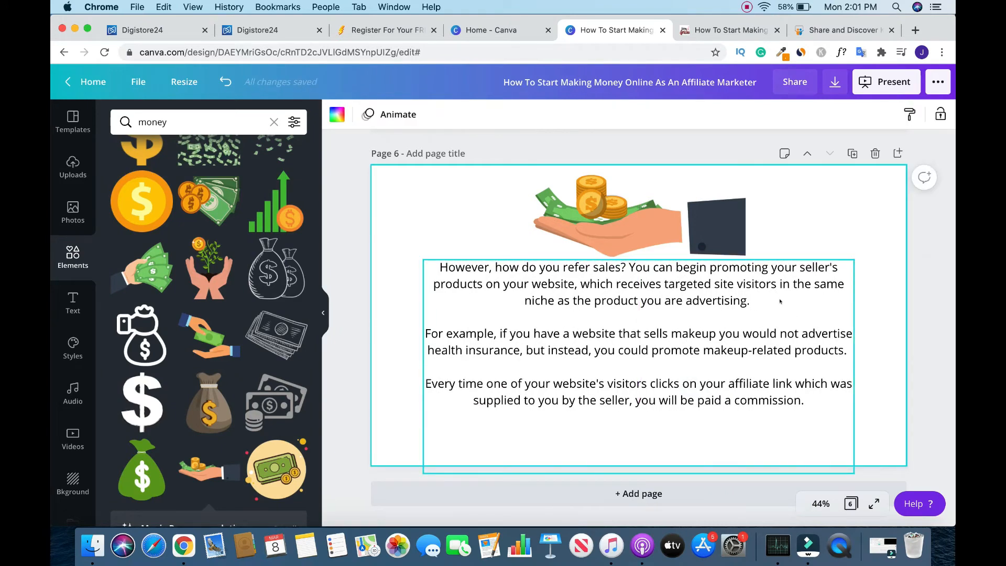
- Insert blank lines after page 6's first paragraph, which ends "the product you are advertising."
{"action": "left_click", "coordinate": [764, 301]}
{"action": "left_click", "coordinate": [759, 298]}
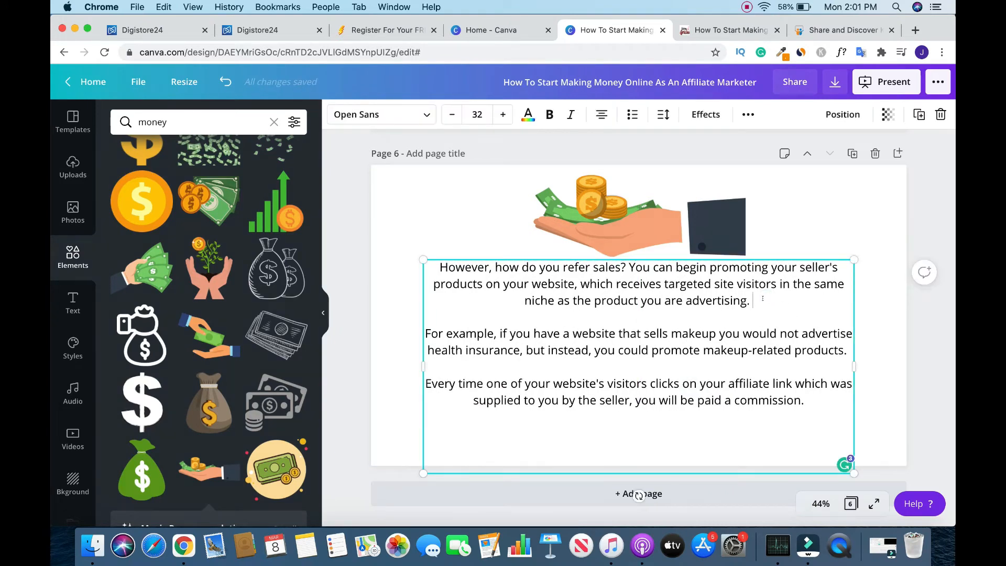
{"action": "key", "text": "Return"}
{"action": "key", "text": "Return"}
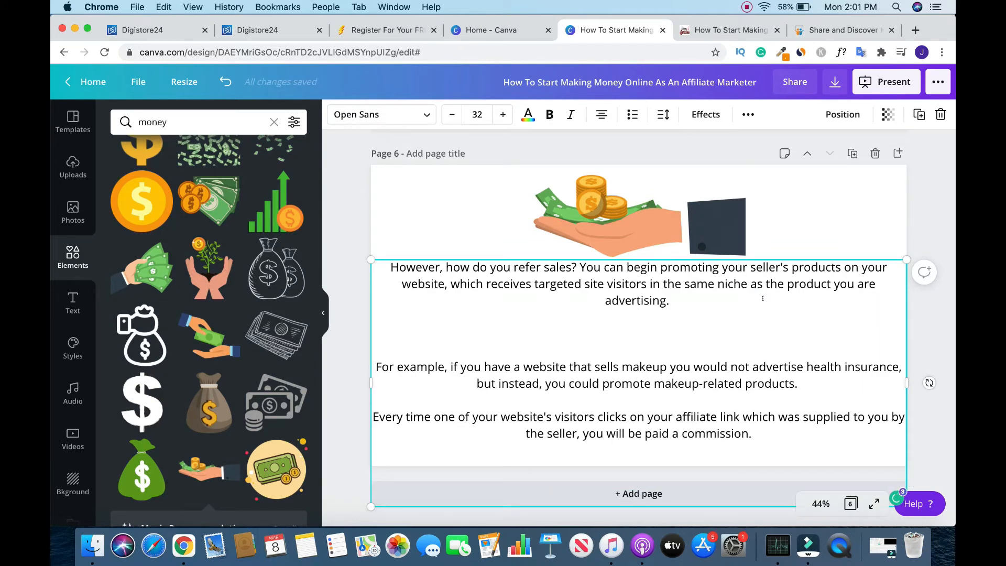
- Switch to the Digistore24 marketplace and copy the product title "Done For You Services Affiliate Marketing System - HOT Offer"
{"action": "key", "text": "super+2"}
{"action": "left_click_drag", "start_coordinate": [343, 140], "coordinate": [734, 139]}
{"action": "right_click", "coordinate": [713, 134]}
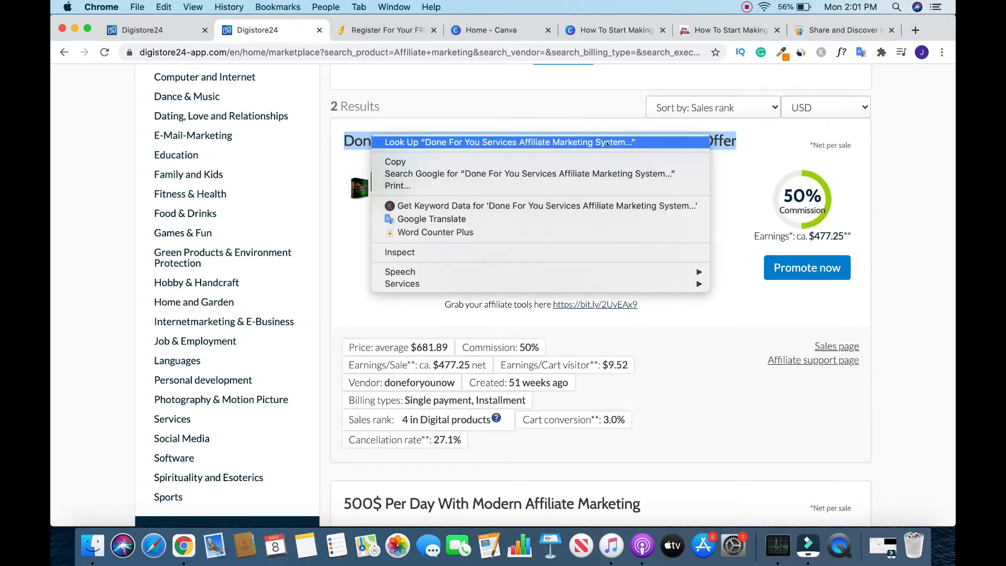
{"action": "left_click", "coordinate": [535, 162]}
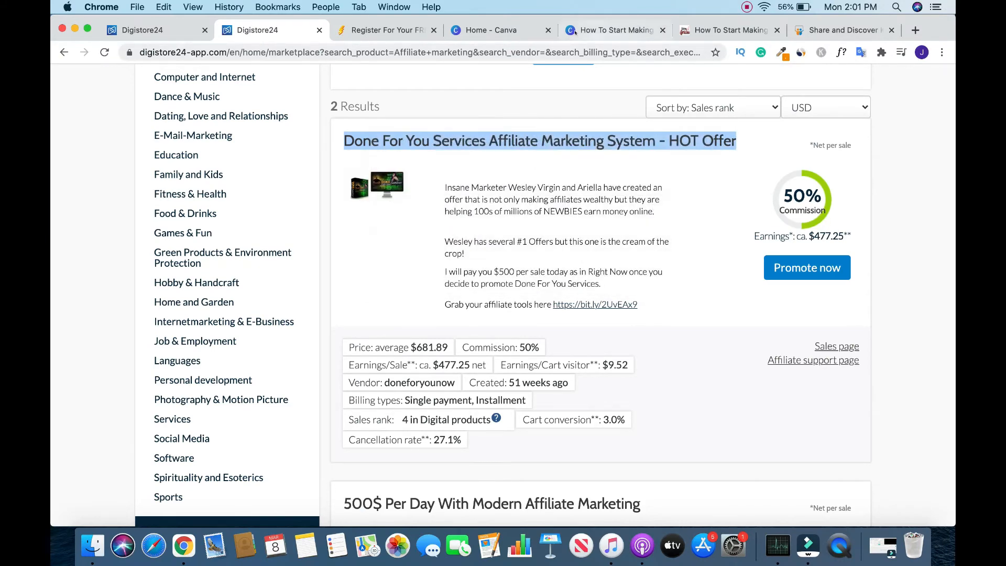
- Return to the Canva design and paste the product title below the first paragraph on page 6, enclosed in ">>>" and "<<<"
{"action": "left_click", "coordinate": [608, 30]}
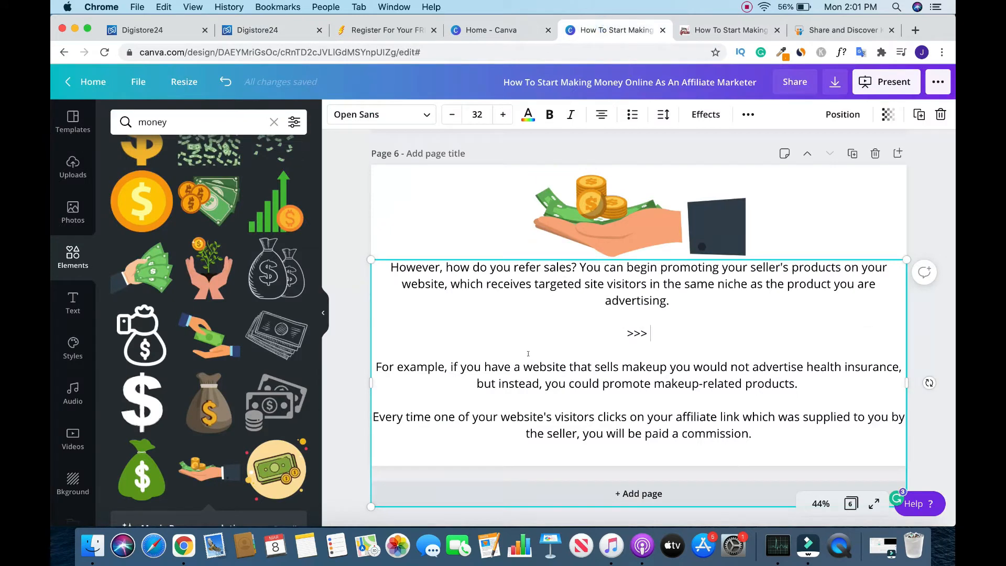
{"action": "key", "text": "super+v"}
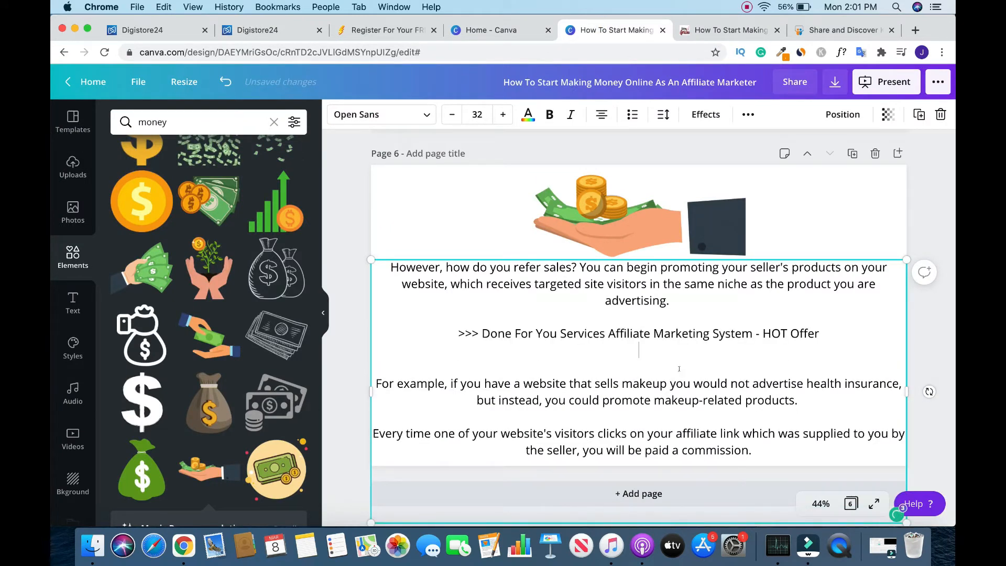
{"action": "left_click", "coordinate": [824, 329]}
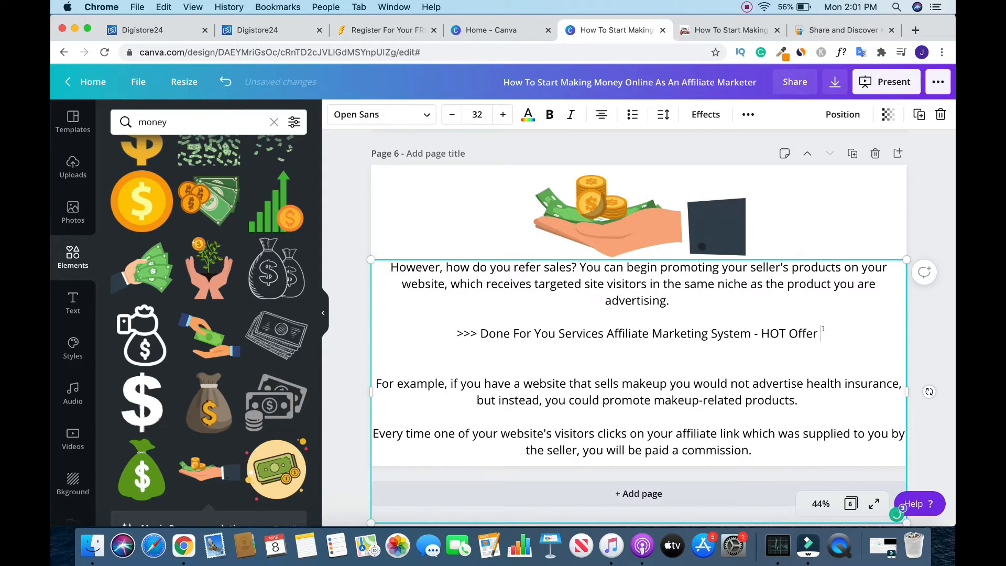
{"action": "type", "text": "<<<"}
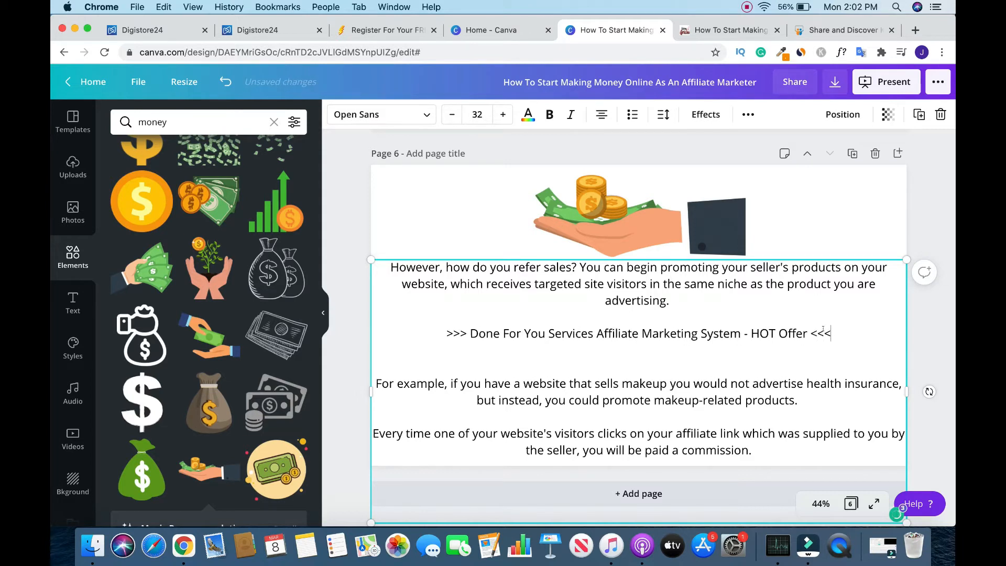
- Shrink the money-in-hand graphic slightly and raise the text block beneath it on page 6
{"action": "left_click", "coordinate": [930, 253]}
{"action": "mouse_move", "coordinate": [844, 377]}
{"action": "left_mouse_down"}
{"action": "mouse_move", "coordinate": [844, 367]}
{"action": "mouse_move", "coordinate": [845, 376]}
{"action": "left_mouse_up"}
{"action": "left_click", "coordinate": [739, 230]}
- Make the ">>> Done For You Services Affiliate Marketing System - HOT Offer <<<" line bold and red
{"action": "triple_click", "coordinate": [638, 333]}
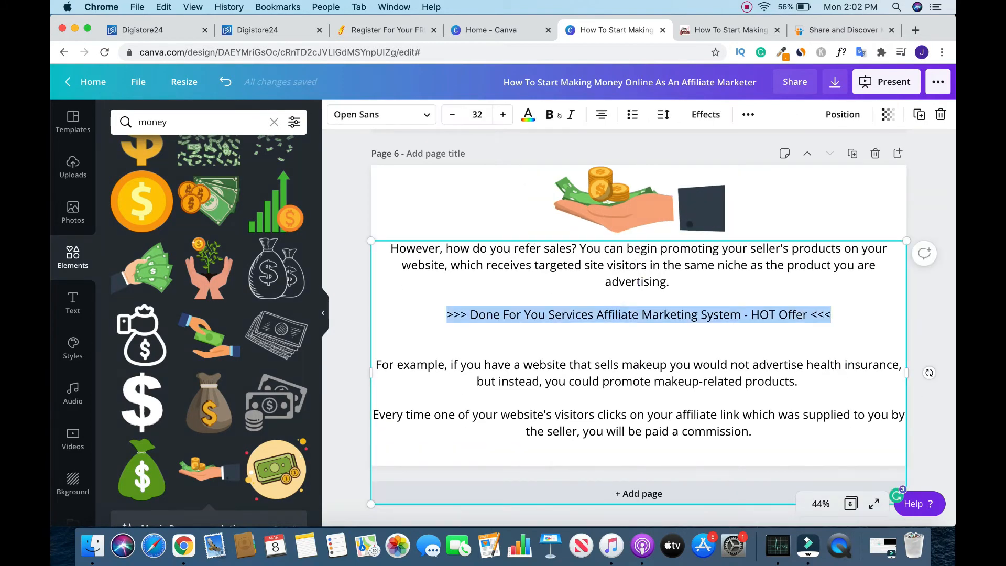
{"action": "left_click", "coordinate": [549, 114]}
{"action": "left_click", "coordinate": [529, 116]}
{"action": "left_click", "coordinate": [124, 400]}
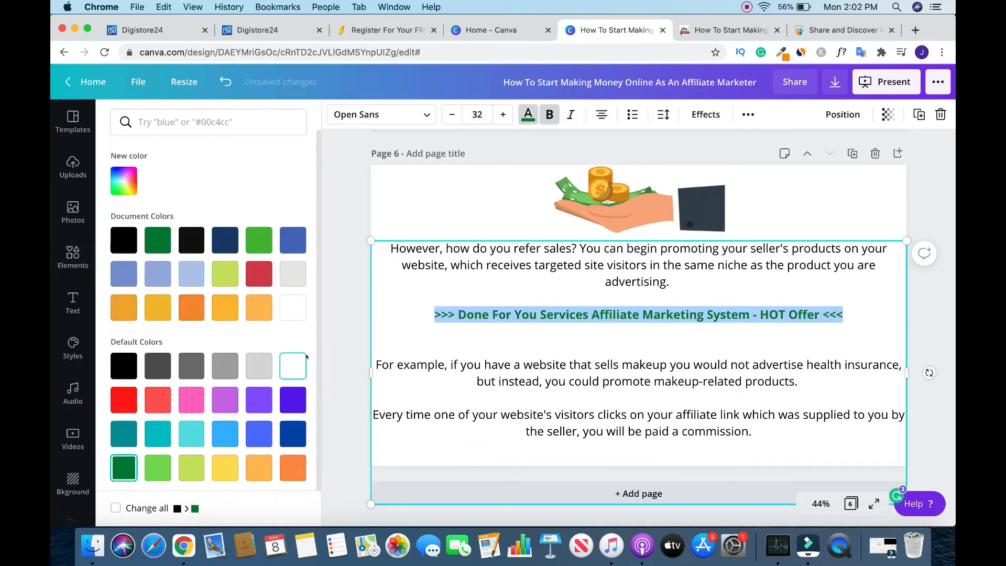
{"action": "left_click", "coordinate": [345, 334]}
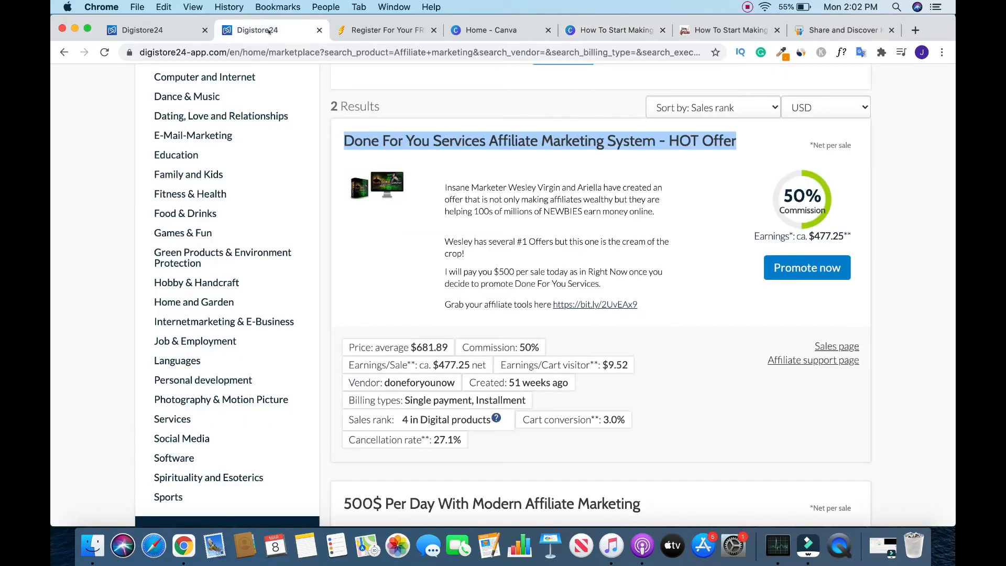
- Switch to Digistore24, choose to promote the Done For You Services offer, and log in to the affiliate account
{"action": "left_click", "coordinate": [259, 30]}
{"action": "left_click", "coordinate": [806, 268]}
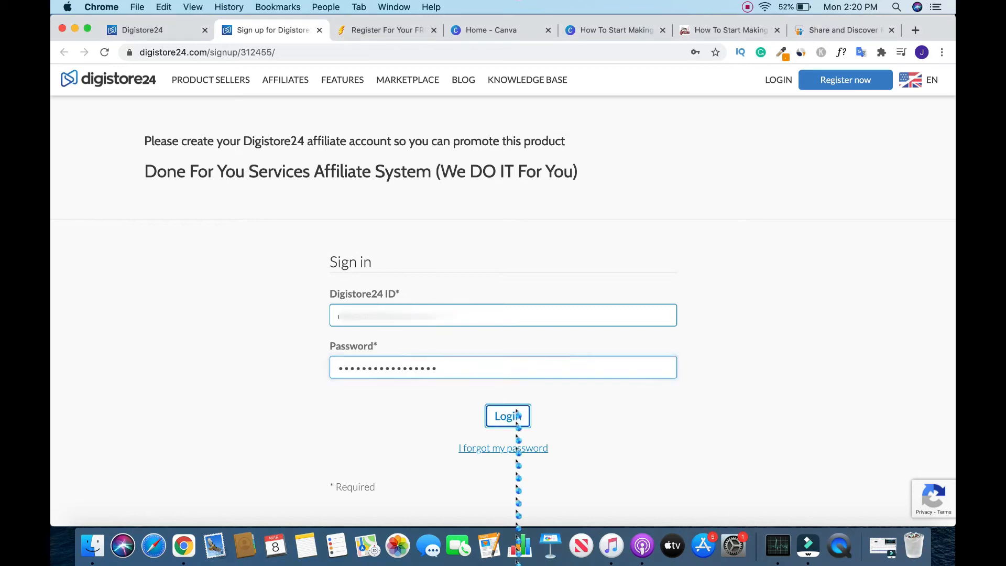
{"action": "left_click", "coordinate": [508, 415]}
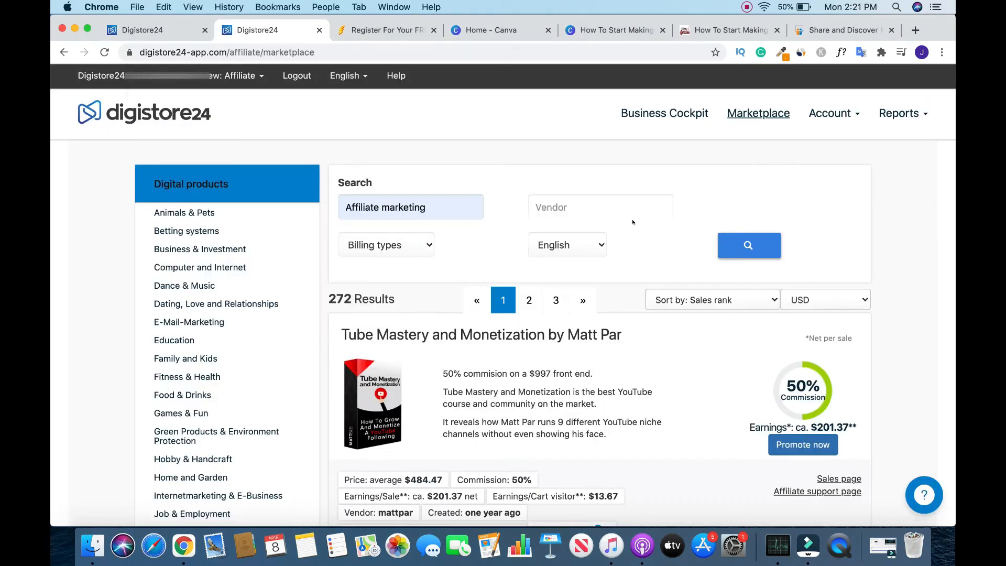
- Search the marketplace for "Affiliate marketing" and copy the promolink of the Done For You Services HOT Offer
{"action": "key", "text": "Return"}
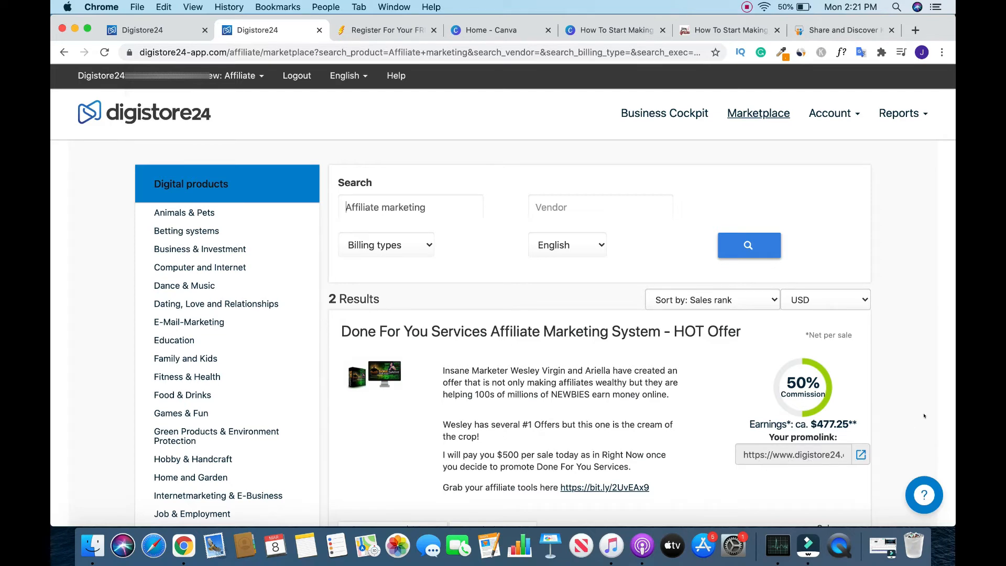
{"action": "scroll", "coordinate": [924, 415], "scroll_direction": "down", "scroll_amount": 10}
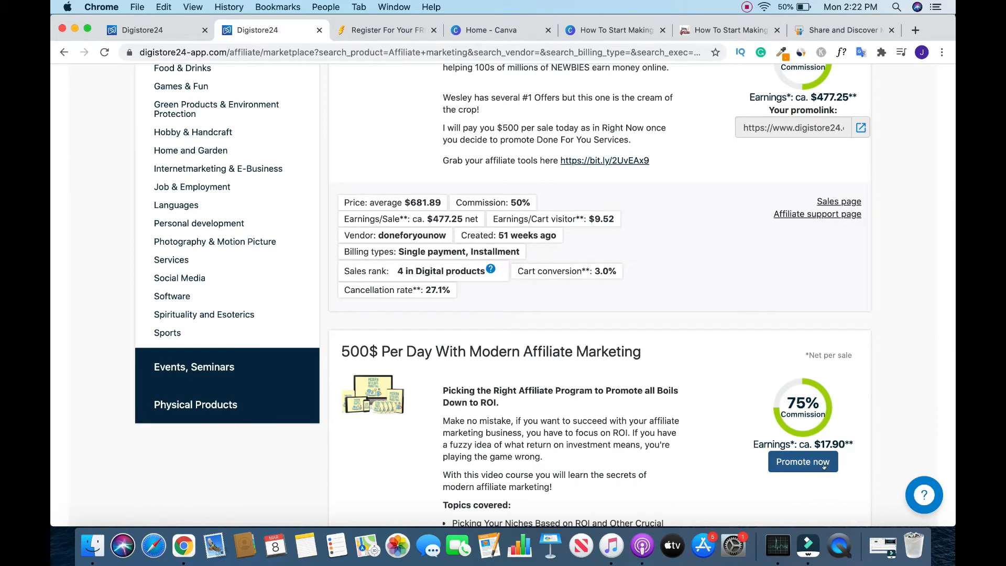
{"action": "scroll", "coordinate": [923, 288], "scroll_direction": "up", "scroll_amount": 2}
{"action": "scroll", "coordinate": [923, 288], "scroll_direction": "up", "scroll_amount": 8}
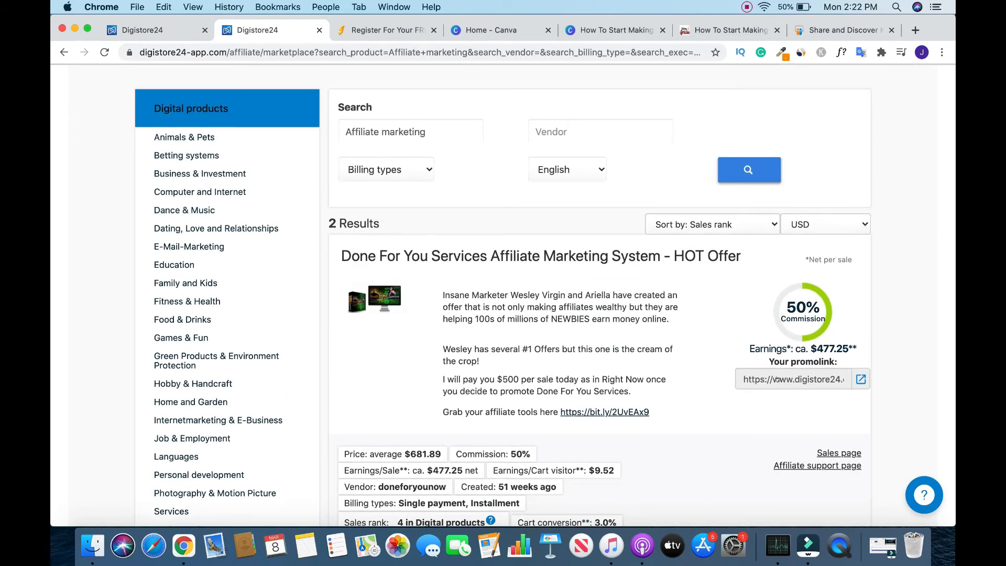
{"action": "right_click", "coordinate": [778, 380]}
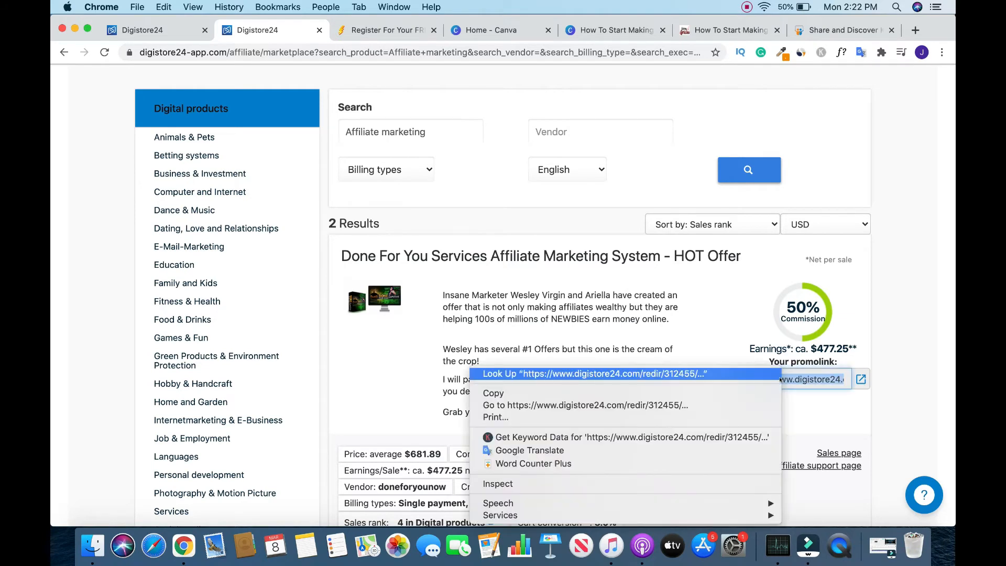
{"action": "left_click", "coordinate": [537, 394]}
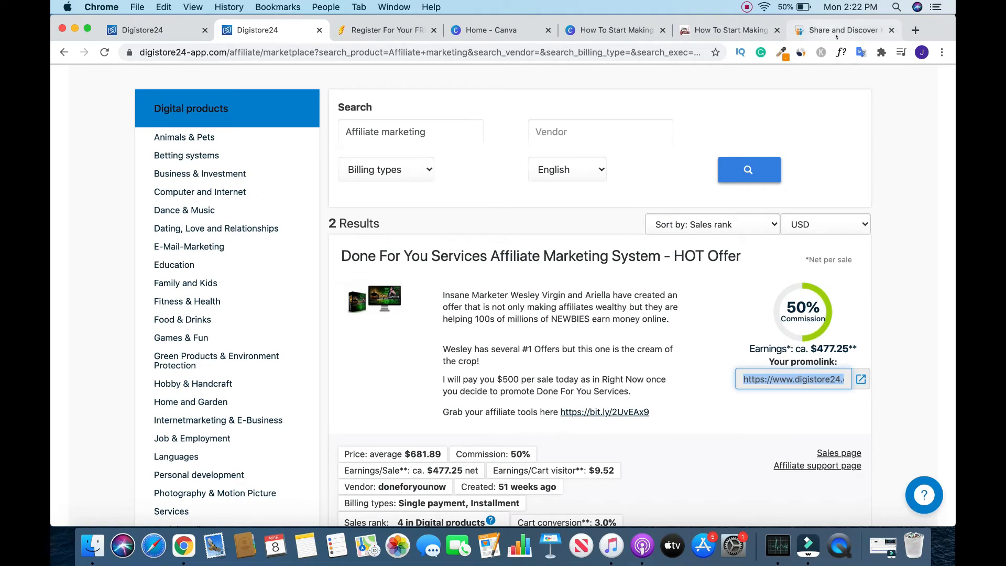
- Search Google for "bitly" in a new browser tab and open the Bitly homepage
{"action": "left_click", "coordinate": [916, 30]}
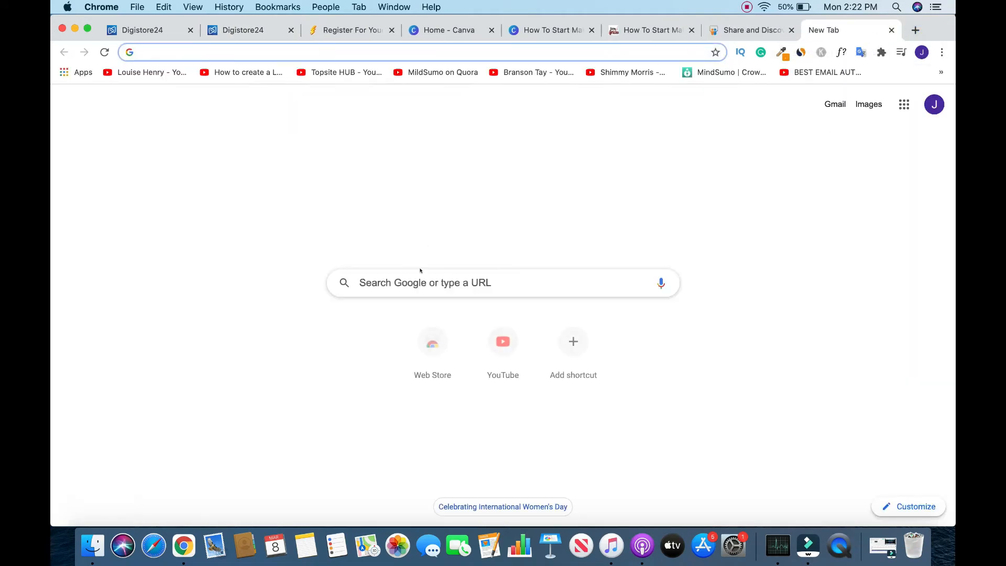
{"action": "left_click", "coordinate": [420, 282]}
{"action": "type", "text": "bitly"}
{"action": "key", "text": "Return"}
{"action": "left_click", "coordinate": [287, 198]}
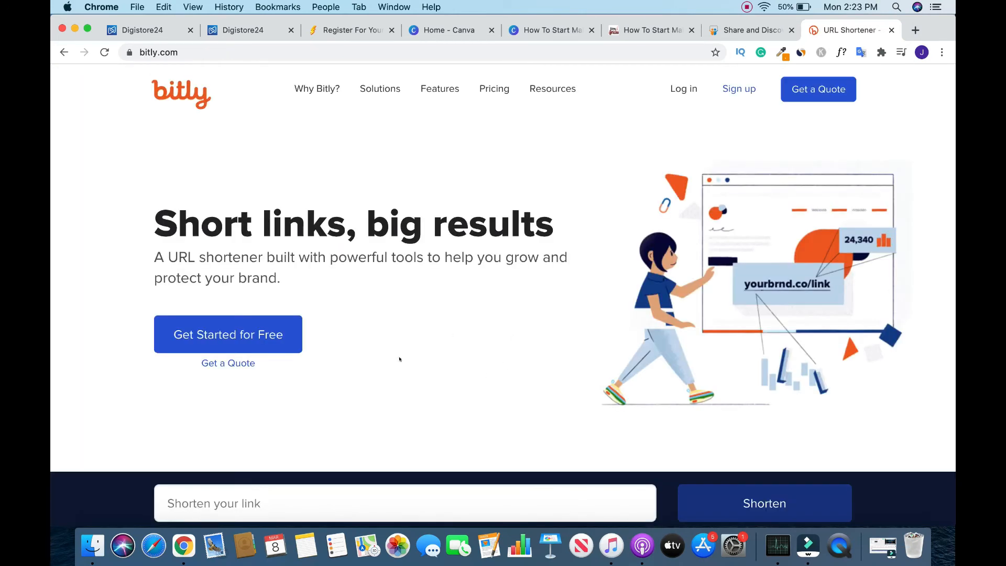
- Look through the Bitly homepage and its link-shortening field, and close the tab
{"action": "scroll", "coordinate": [361, 418], "scroll_direction": "down", "scroll_amount": 3}
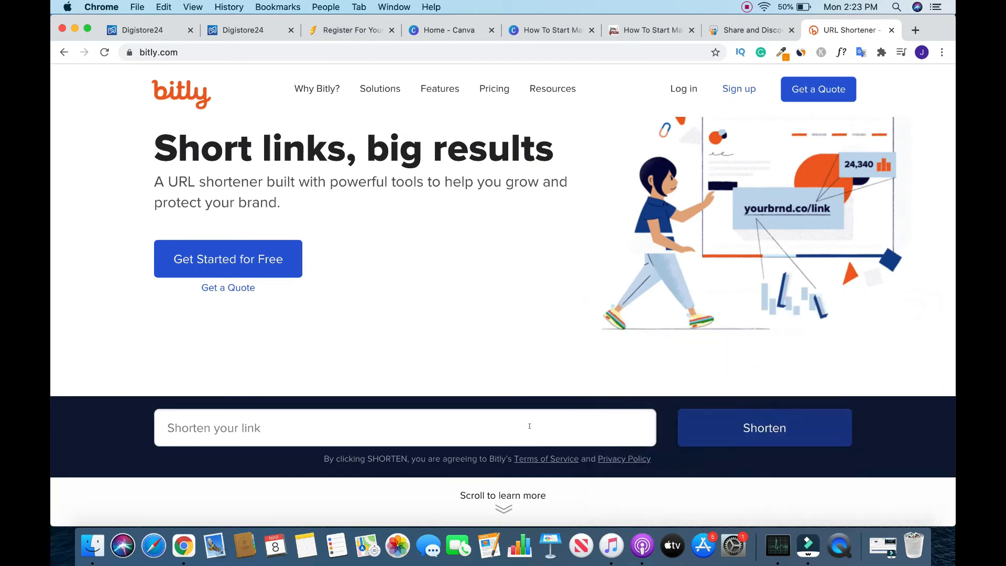
{"action": "scroll", "coordinate": [530, 427], "scroll_direction": "down", "scroll_amount": 10}
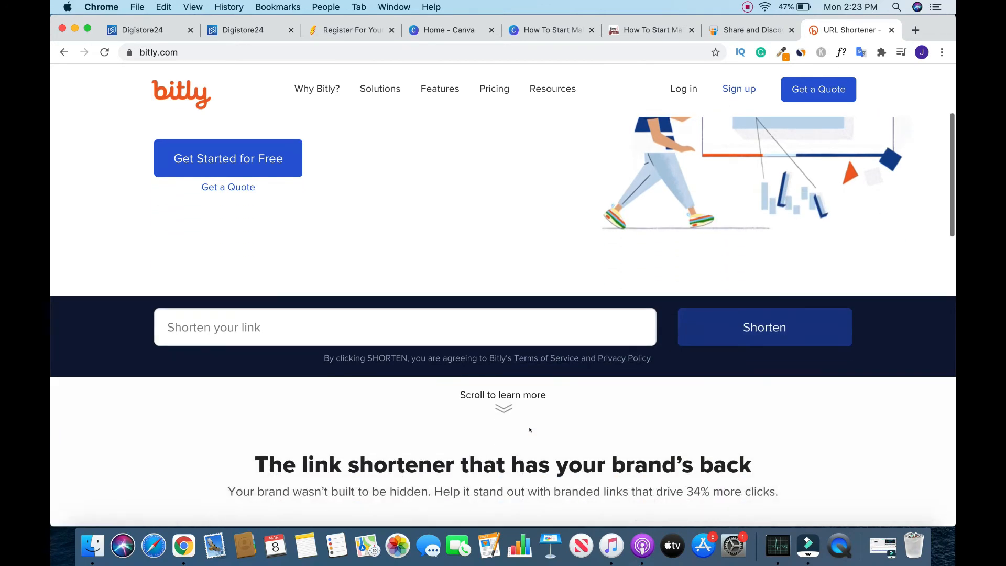
{"action": "scroll", "coordinate": [530, 430], "scroll_direction": "down", "scroll_amount": 7}
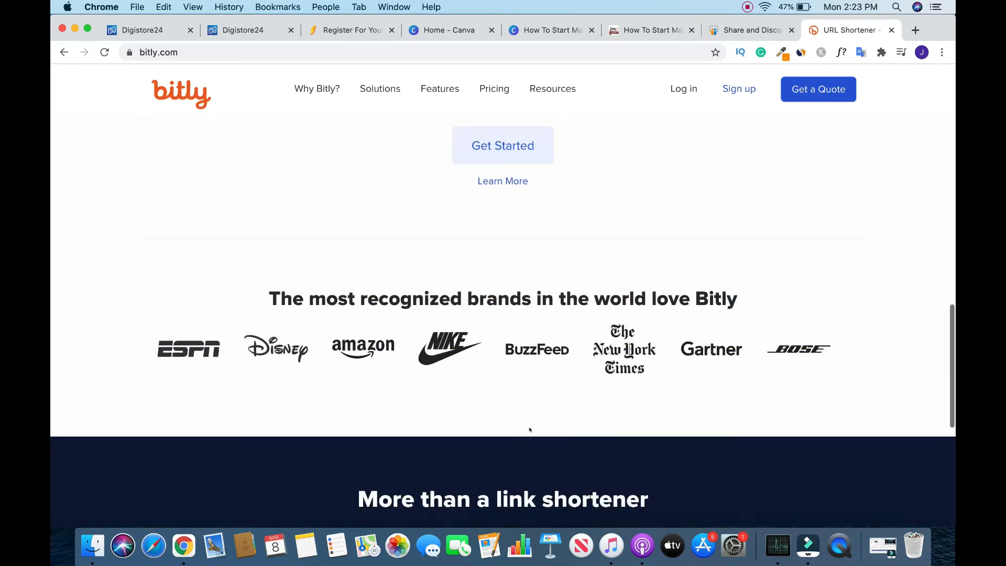
{"action": "scroll", "coordinate": [529, 430], "scroll_direction": "up", "scroll_amount": 4}
{"action": "scroll", "coordinate": [529, 430], "scroll_direction": "up", "scroll_amount": 15}
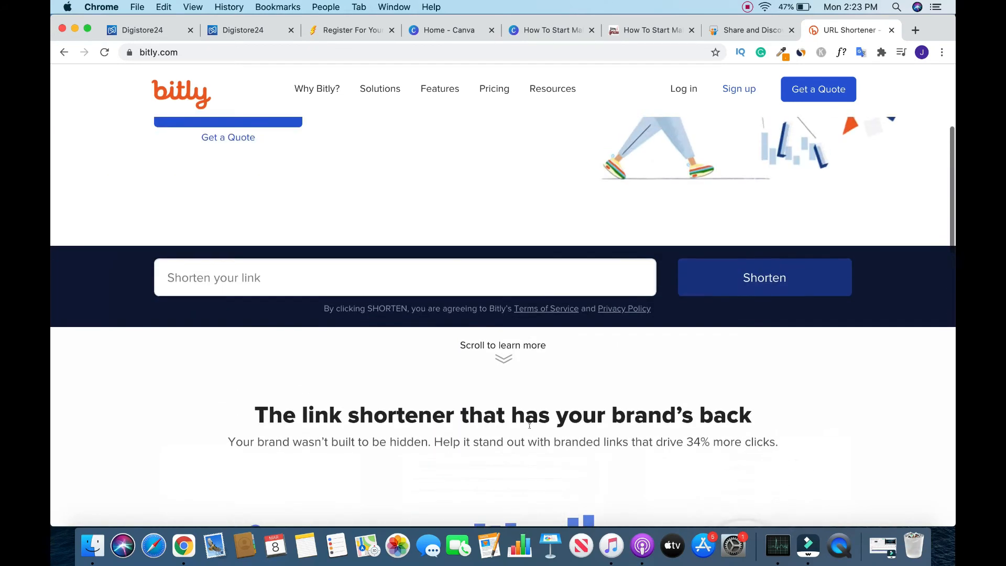
{"action": "scroll", "coordinate": [529, 426], "scroll_direction": "up", "scroll_amount": 1}
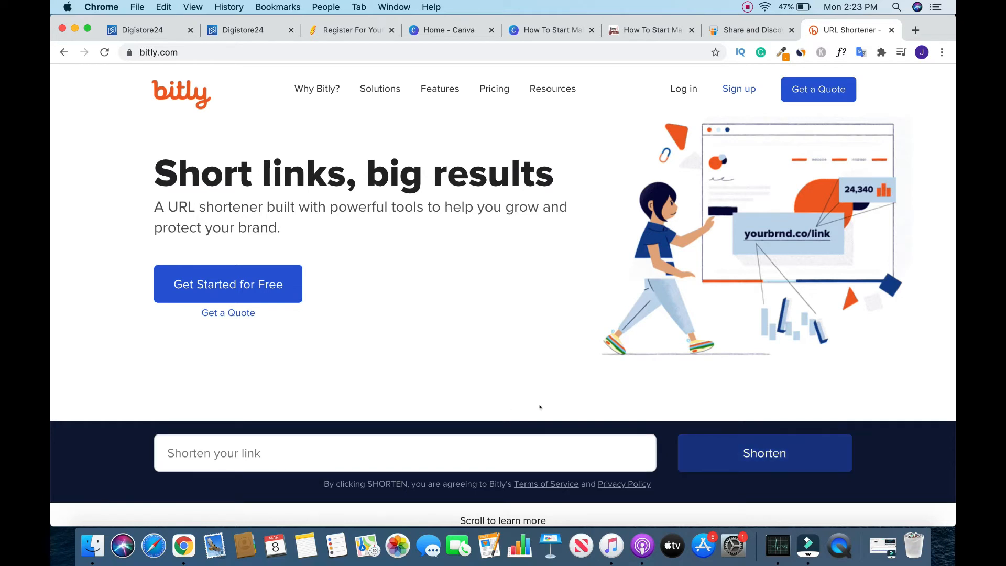
{"action": "left_click", "coordinate": [892, 30]}
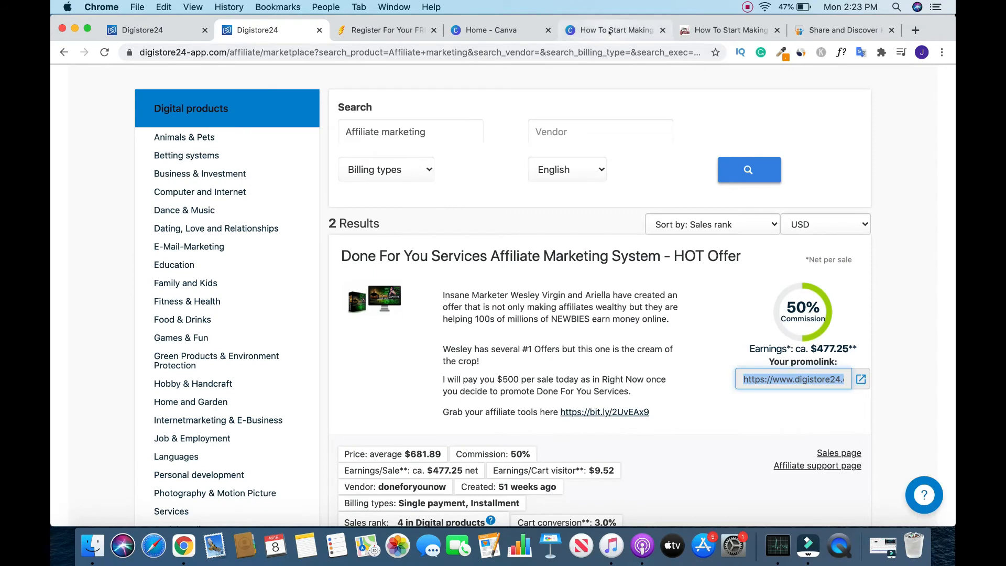
- Return to the Canva design and link the red HOT Offer line on page 6 to the copied promolink
{"action": "left_click", "coordinate": [610, 31]}
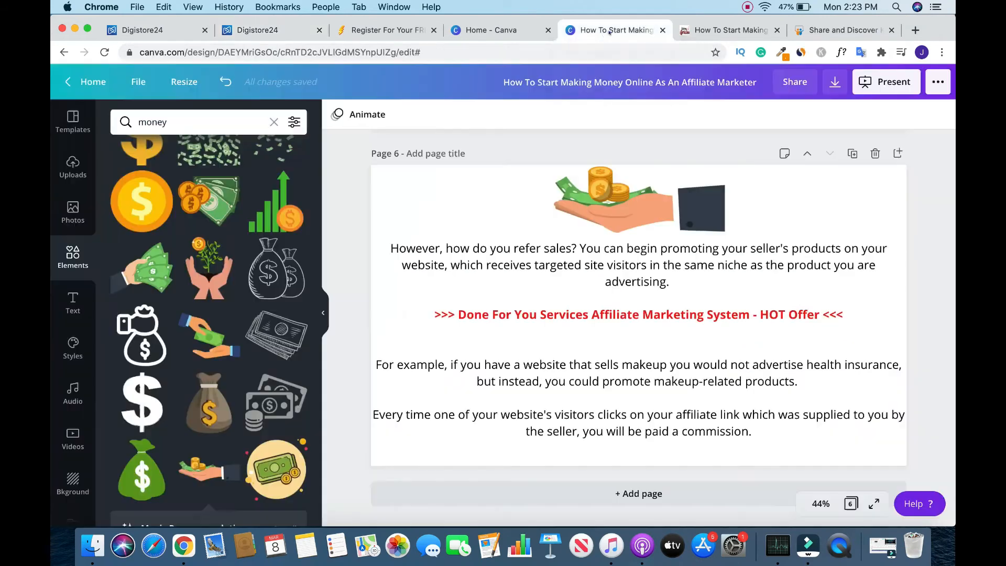
{"action": "triple_click", "coordinate": [612, 314]}
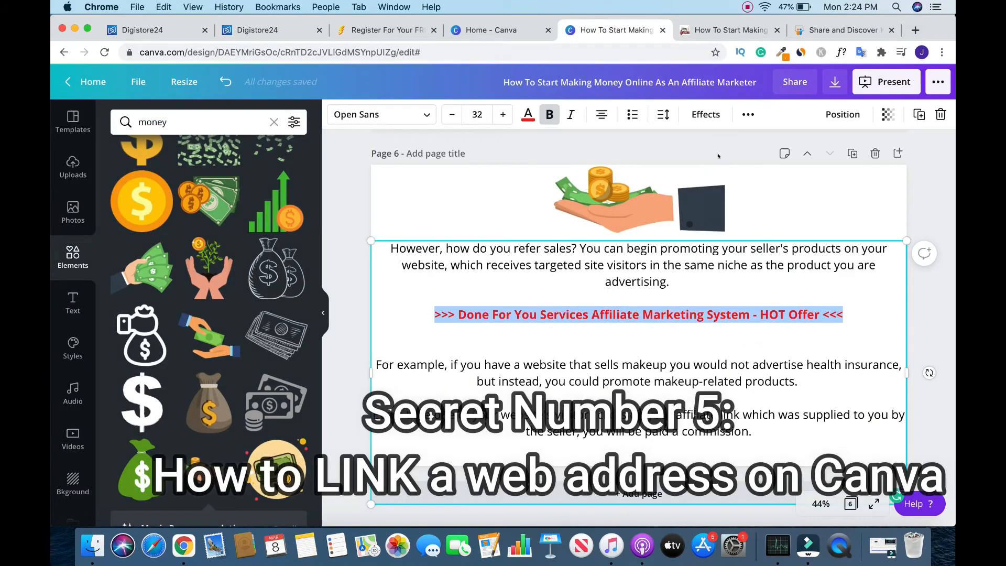
{"action": "left_click", "coordinate": [748, 114]}
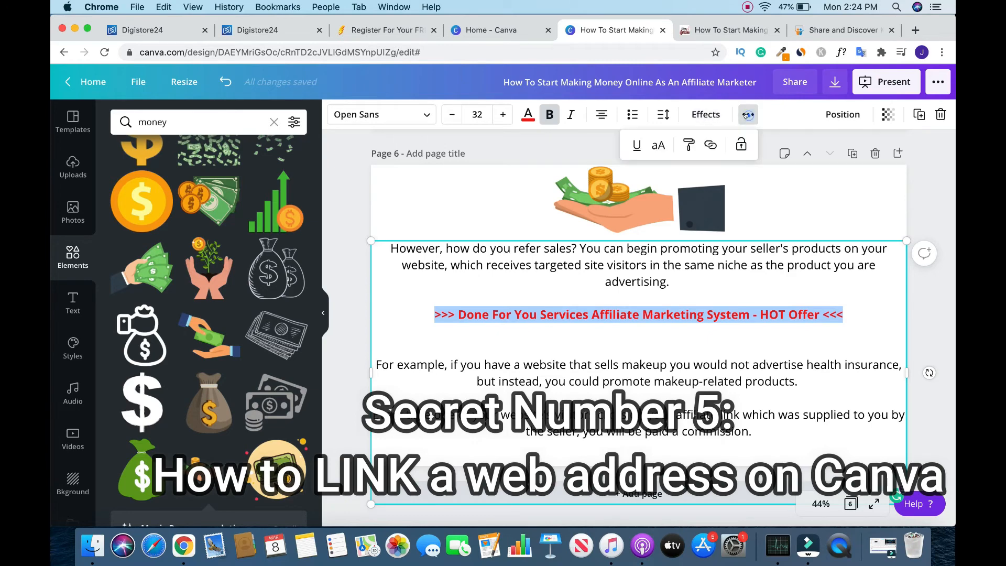
{"action": "left_click", "coordinate": [710, 146]}
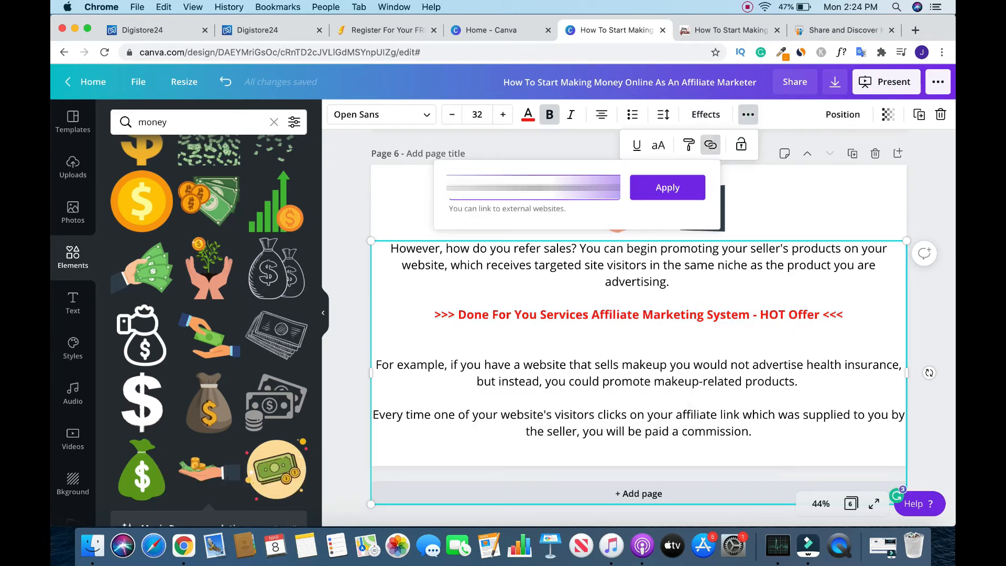
{"action": "left_click", "coordinate": [668, 188]}
{"action": "left_click", "coordinate": [916, 301]}
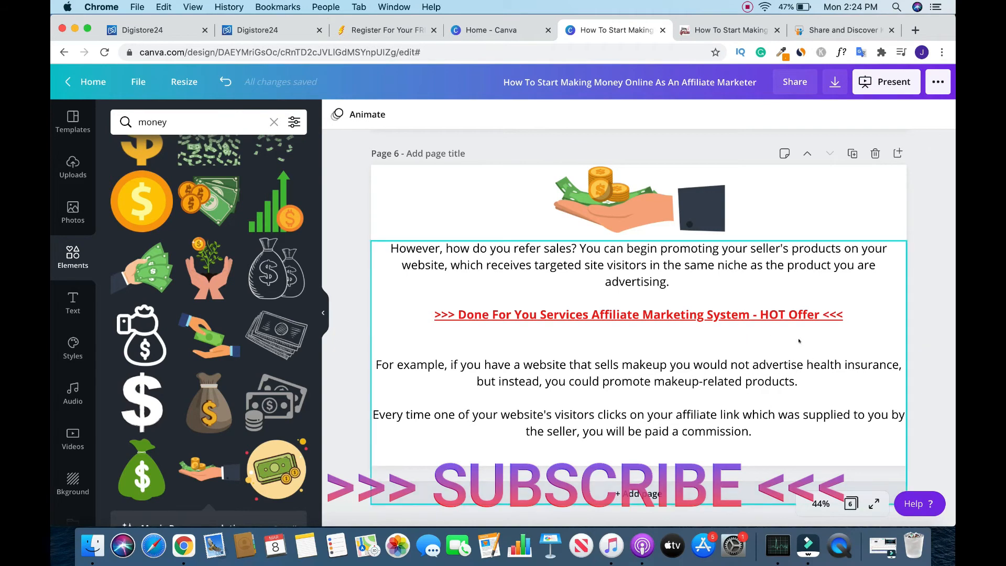
- Add page 7 and copy the "How To Choose A Good Affiliate Network" heading and its first paragraph from the article
{"action": "left_click", "coordinate": [646, 498]}
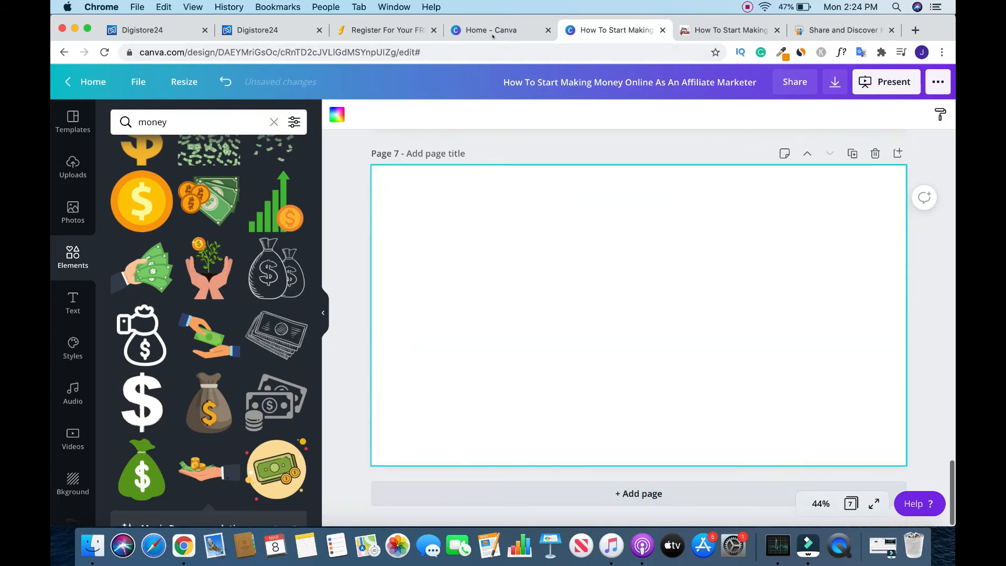
{"action": "left_click", "coordinate": [731, 30]}
{"action": "left_click_drag", "start_coordinate": [217, 373], "coordinate": [581, 394]}
{"action": "key", "text": "super+c"}
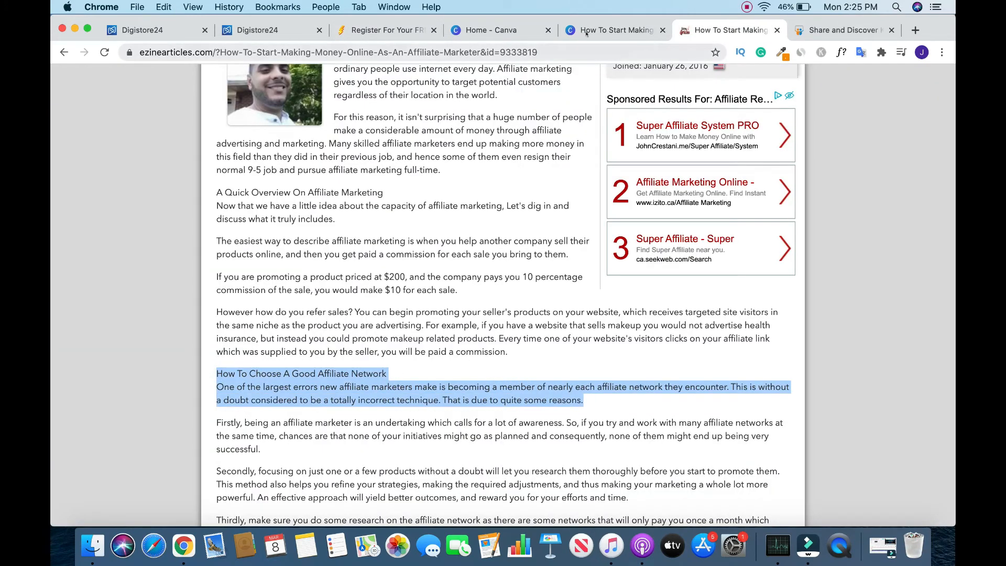
- Place the copied article text on page 7 as a subheading, widened to nearly the page width and positioned in the lower part
{"action": "left_click", "coordinate": [616, 30]}
{"action": "left_click", "coordinate": [72, 303]}
{"action": "left_click", "coordinate": [291, 122]}
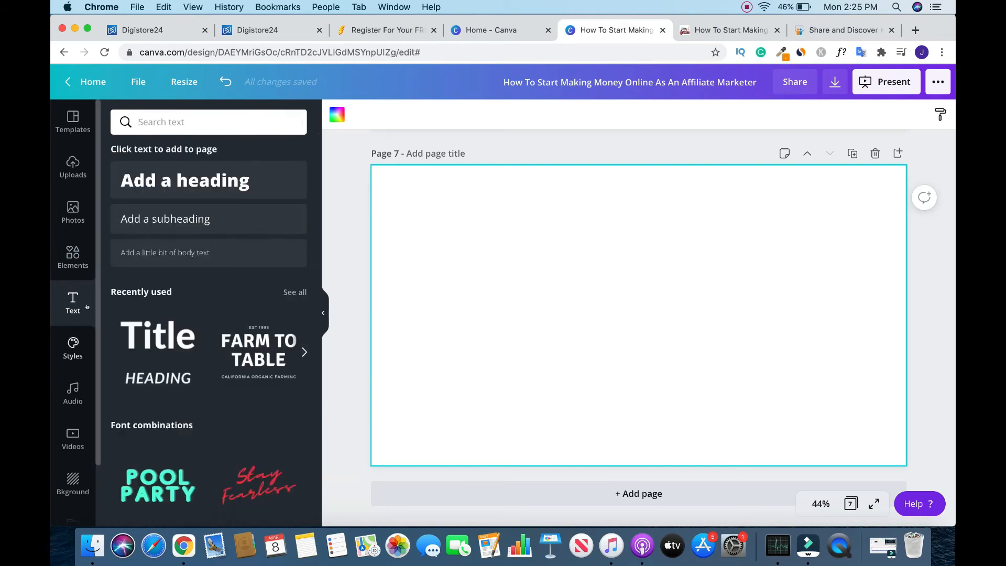
{"action": "left_click_drag", "start_coordinate": [155, 216], "coordinate": [535, 239]}
{"action": "key", "text": "super+v"}
{"action": "left_click_drag", "start_coordinate": [770, 391], "coordinate": [902, 341]}
{"action": "left_click_drag", "start_coordinate": [902, 462], "coordinate": [842, 438]}
{"action": "left_click_drag", "start_coordinate": [842, 342], "coordinate": [866, 338]}
{"action": "left_click_drag", "start_coordinate": [662, 315], "coordinate": [683, 346]}
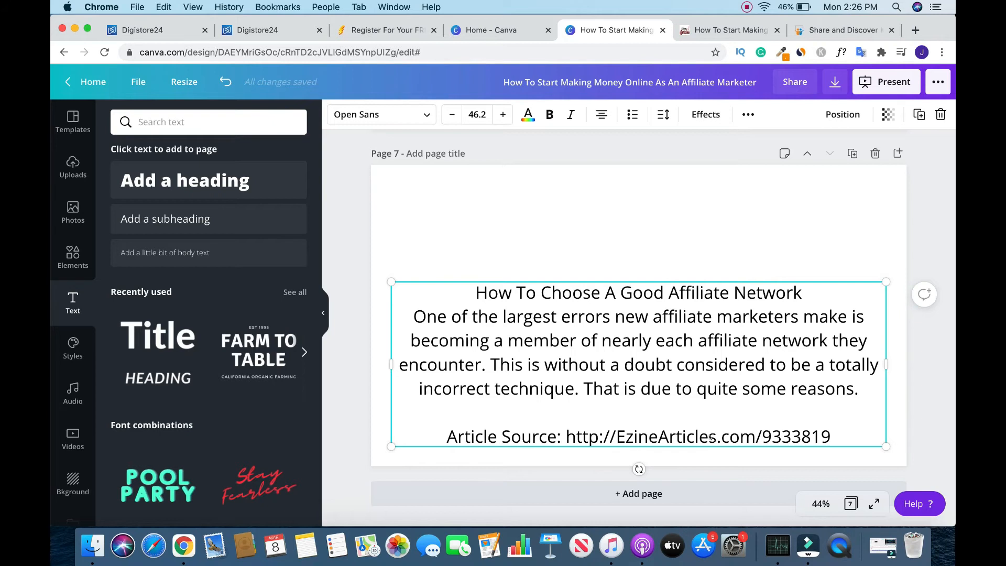
{"action": "left_click", "coordinate": [938, 376]}
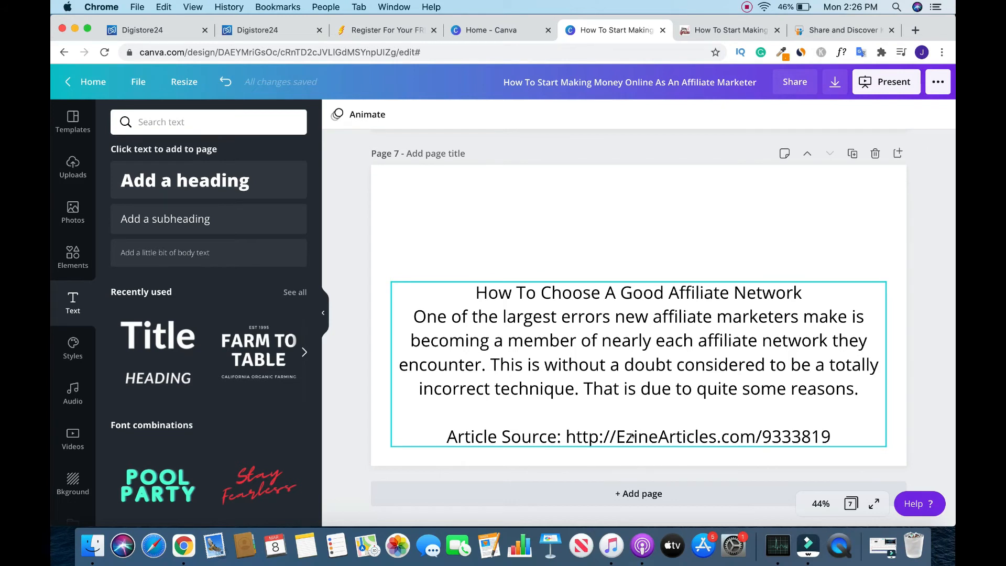
- Reduce the font size of the "Article Source" line on page 7 to 25.2
{"action": "triple_click", "coordinate": [634, 436]}
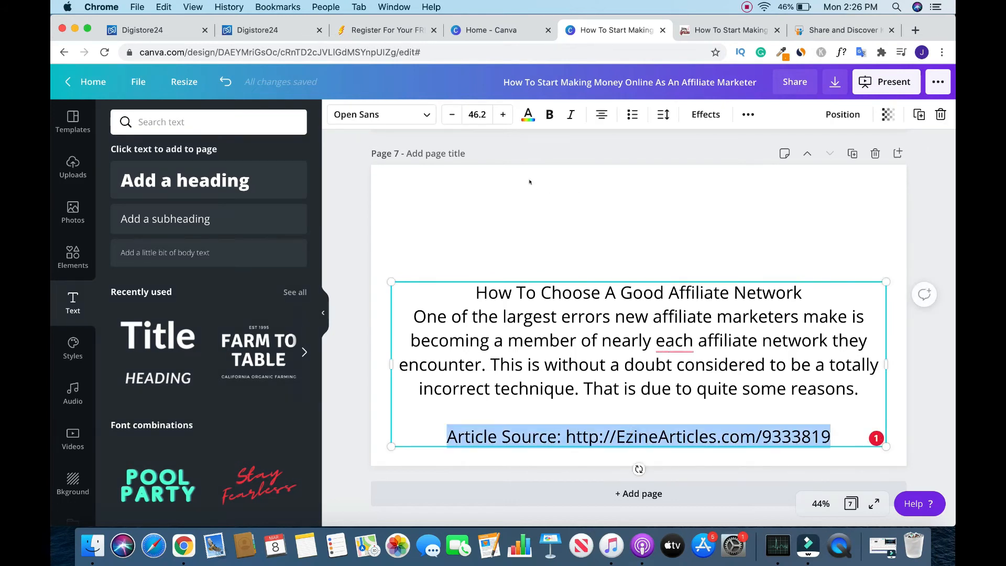
{"action": "left_click", "coordinate": [451, 115]}
{"action": "left_click", "coordinate": [451, 115]}
{"action": "left_click", "coordinate": [451, 115]}
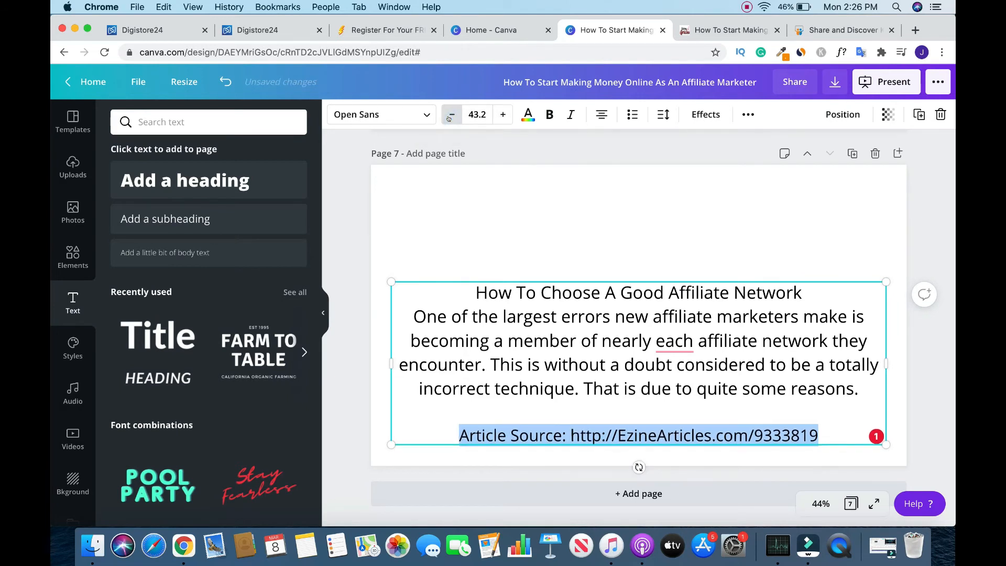
{"action": "left_click", "coordinate": [450, 115]}
{"action": "left_click", "coordinate": [450, 115]}
{"action": "left_click", "coordinate": [451, 115]}
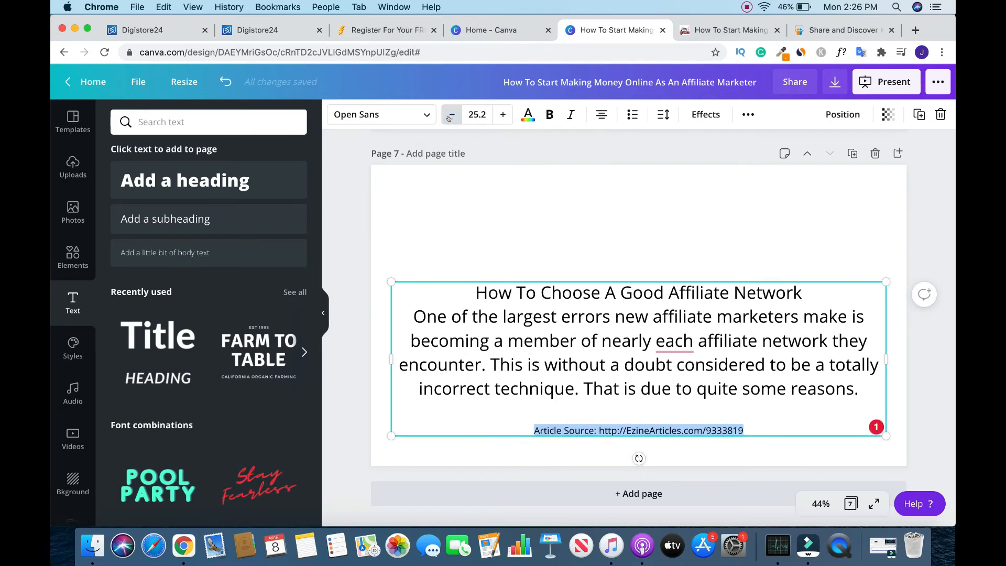
{"action": "left_click", "coordinate": [926, 235]}
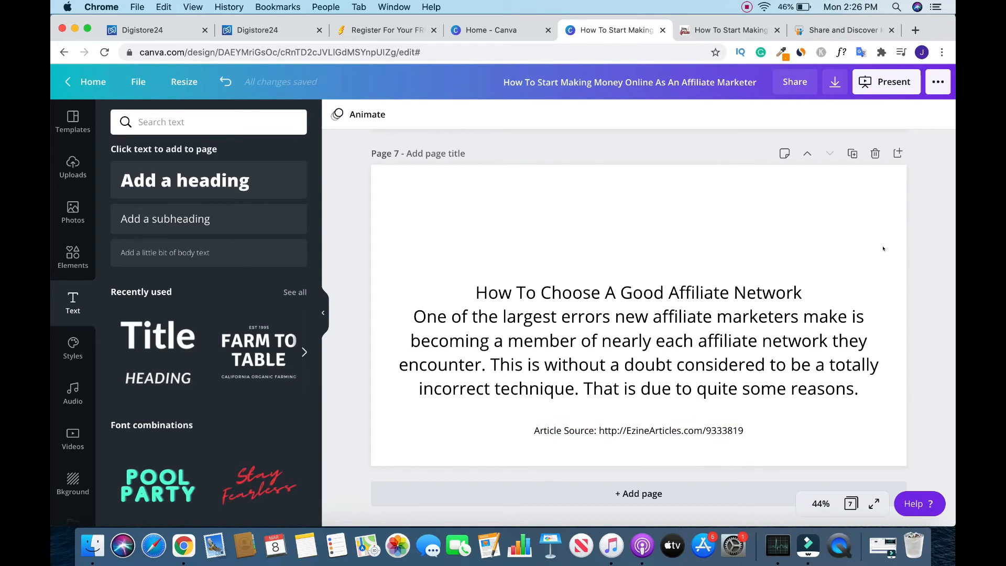
- Insert two blank lines above the "Article Source" line so it sits near the bottom edge of page 7
{"action": "left_click", "coordinate": [533, 428]}
{"action": "key", "text": "Return"}
{"action": "key", "text": "Return"}
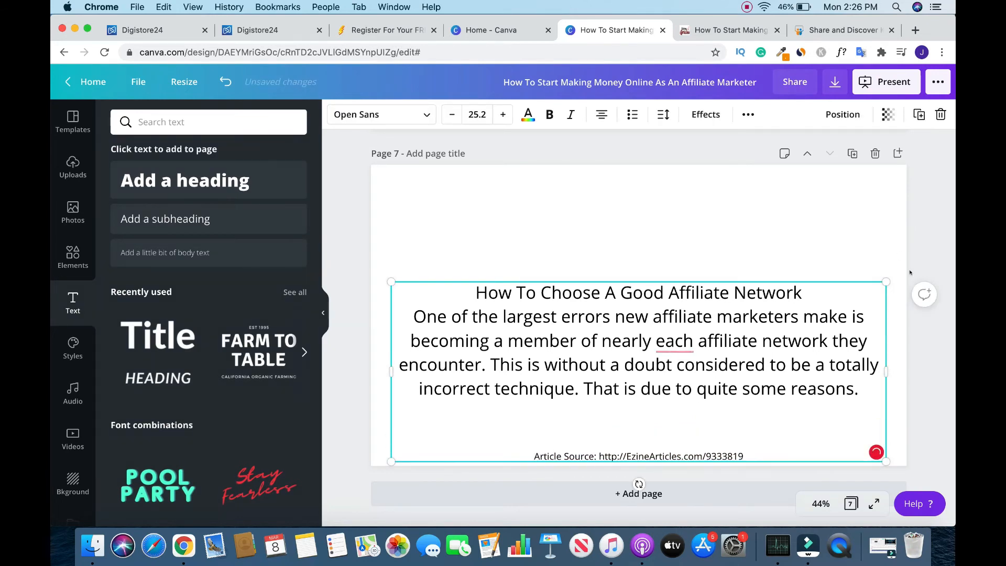
{"action": "left_click", "coordinate": [910, 272]}
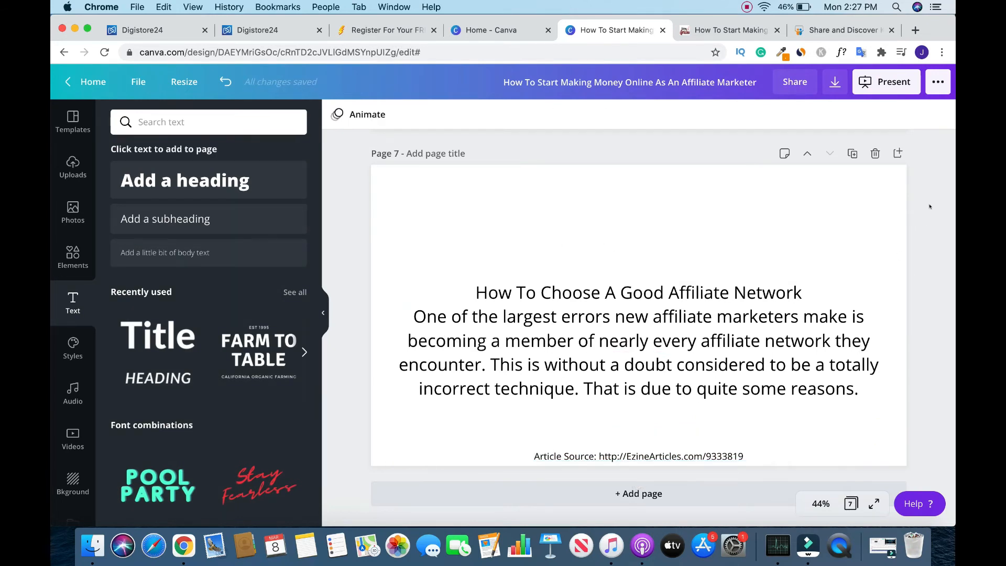
- Open the graphic elements for page 7 and go back to the source article
{"action": "left_click", "coordinate": [73, 255]}
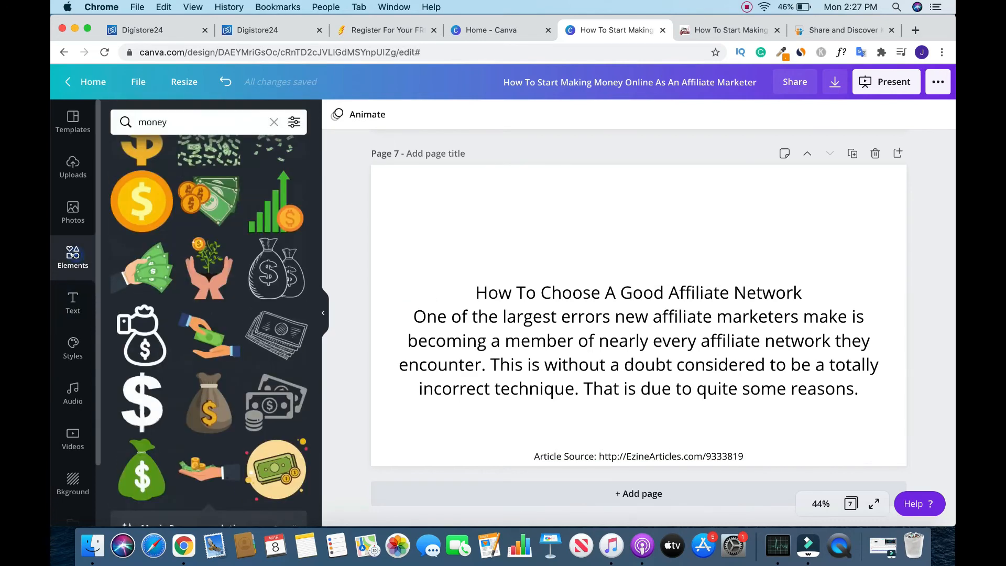
{"action": "left_click", "coordinate": [704, 24]}
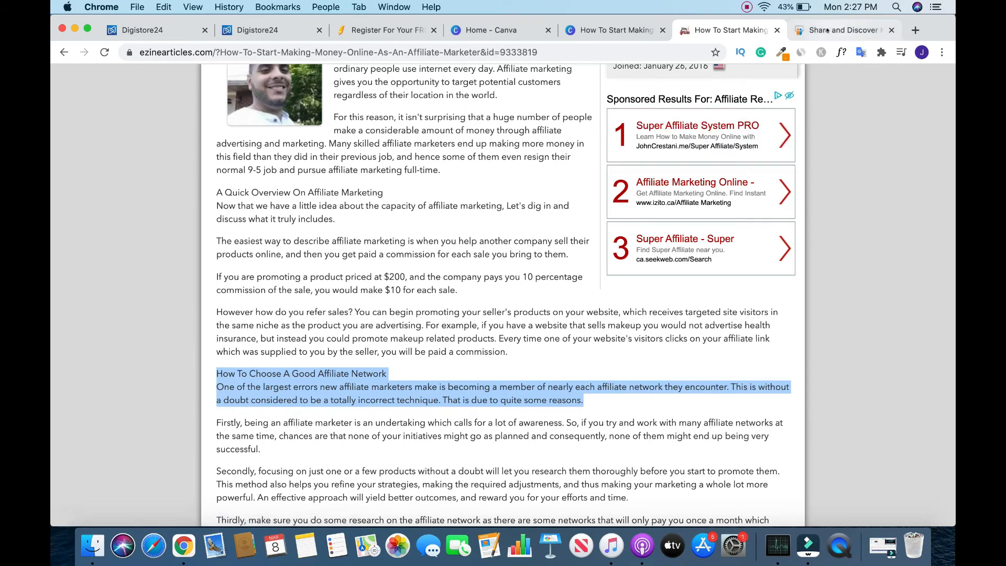
{"action": "left_click_drag", "start_coordinate": [653, 316], "coordinate": [798, 313]}
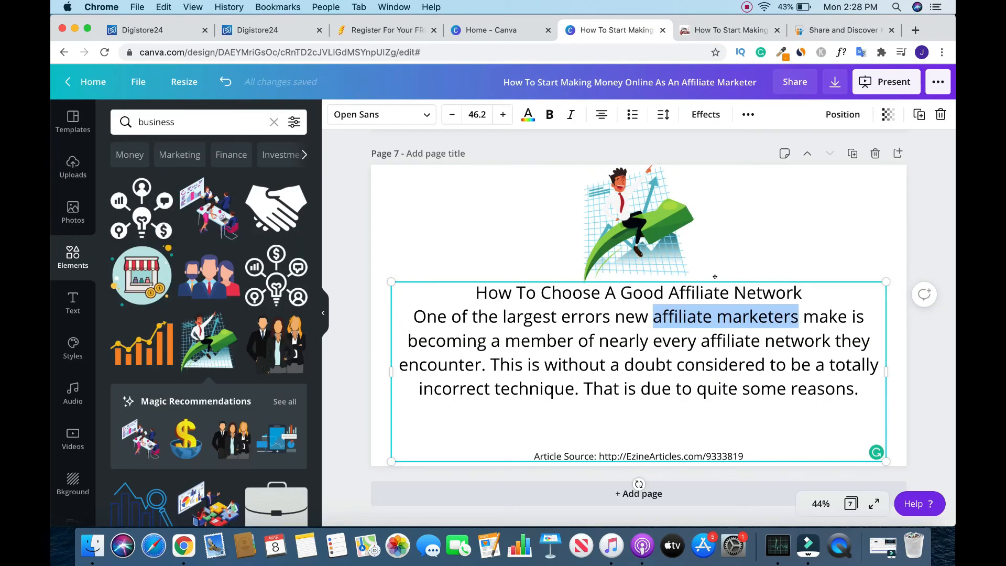
{"action": "left_click", "coordinate": [749, 115]}
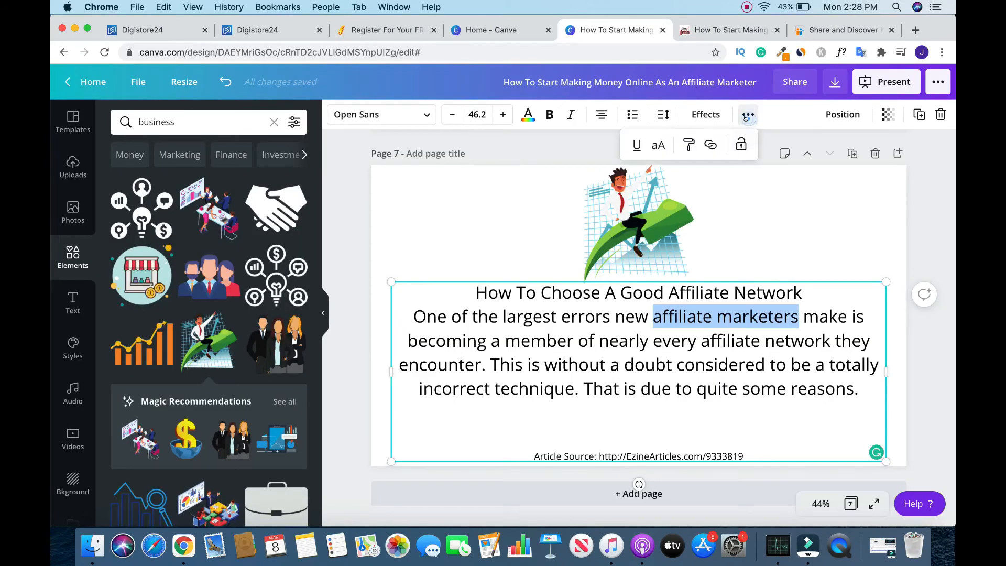
{"action": "left_click", "coordinate": [710, 146]}
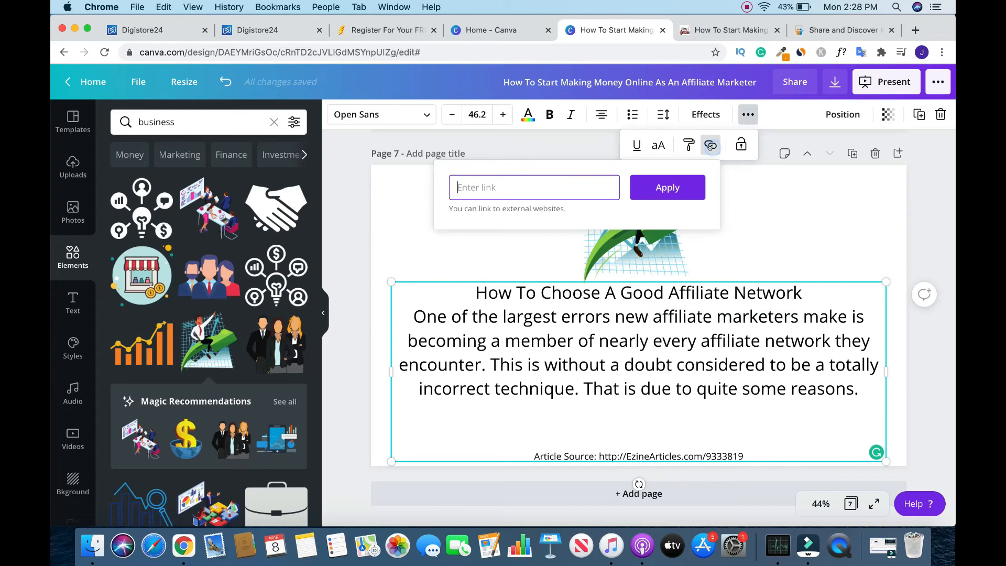
{"action": "left_click", "coordinate": [402, 243]}
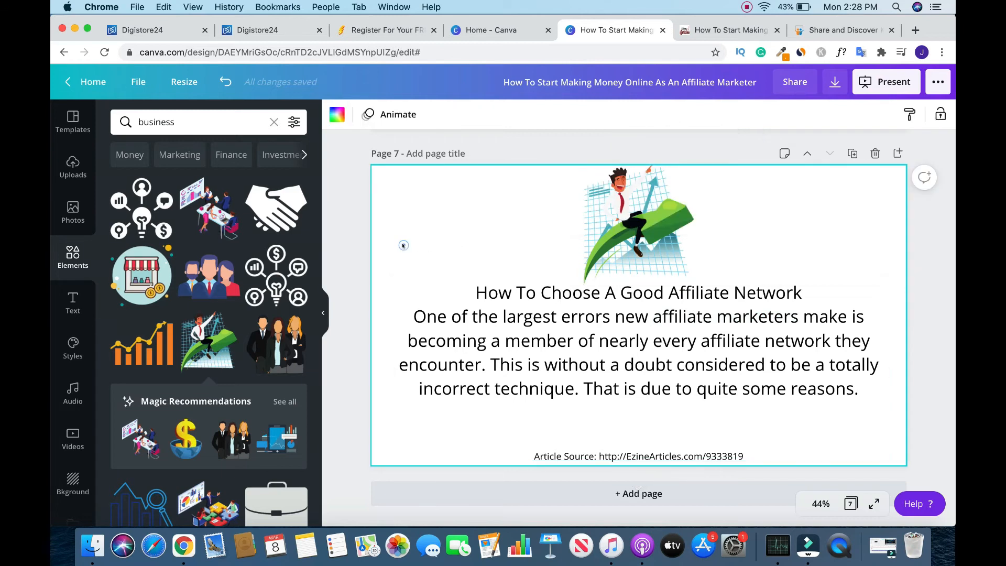
{"action": "left_click", "coordinate": [952, 231]}
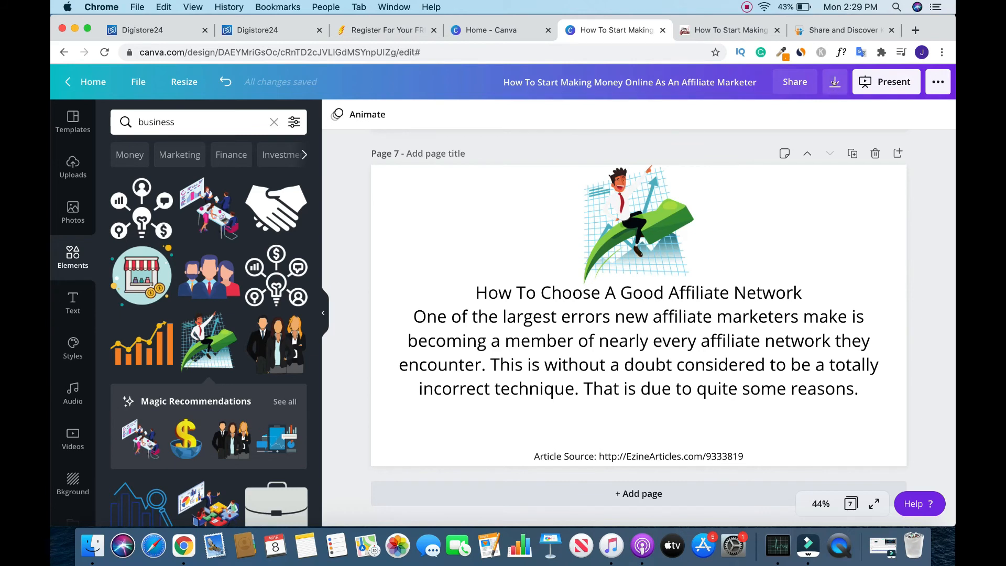
- Download all 7 pages as a PDF Standard file and upload that PDF to SlideShare
{"action": "left_click", "coordinate": [835, 82]}
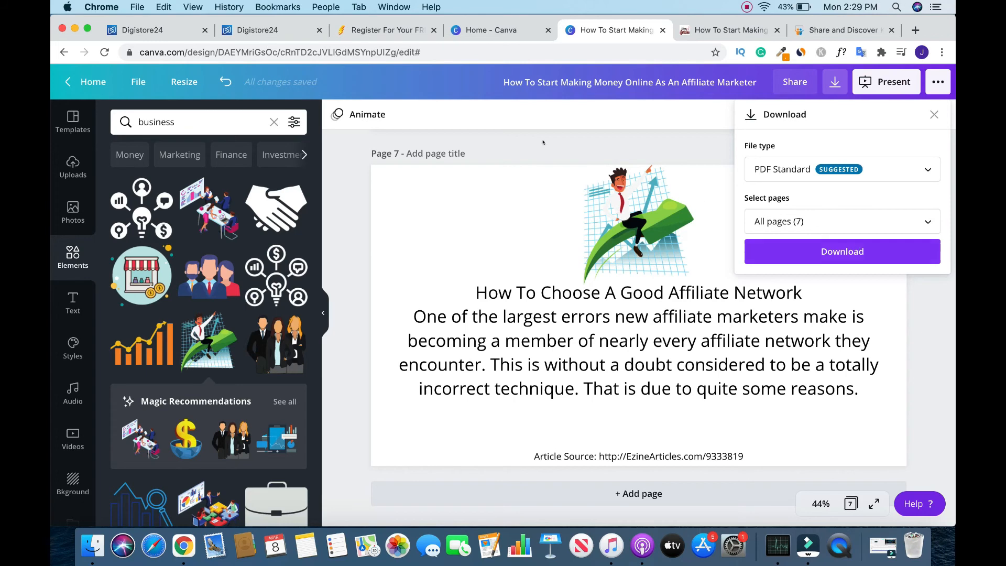
{"action": "left_click", "coordinate": [840, 250]}
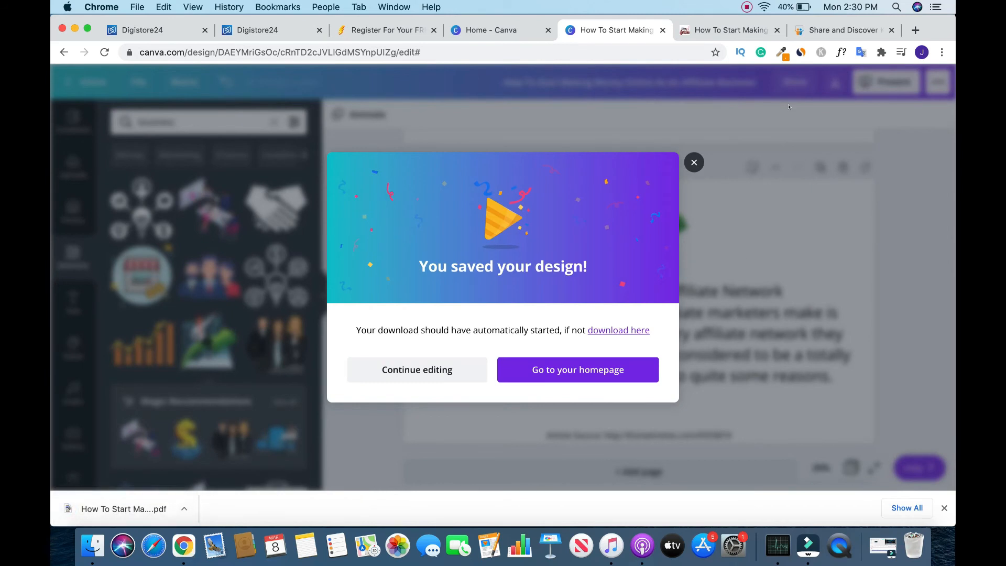
{"action": "left_click", "coordinate": [825, 30]}
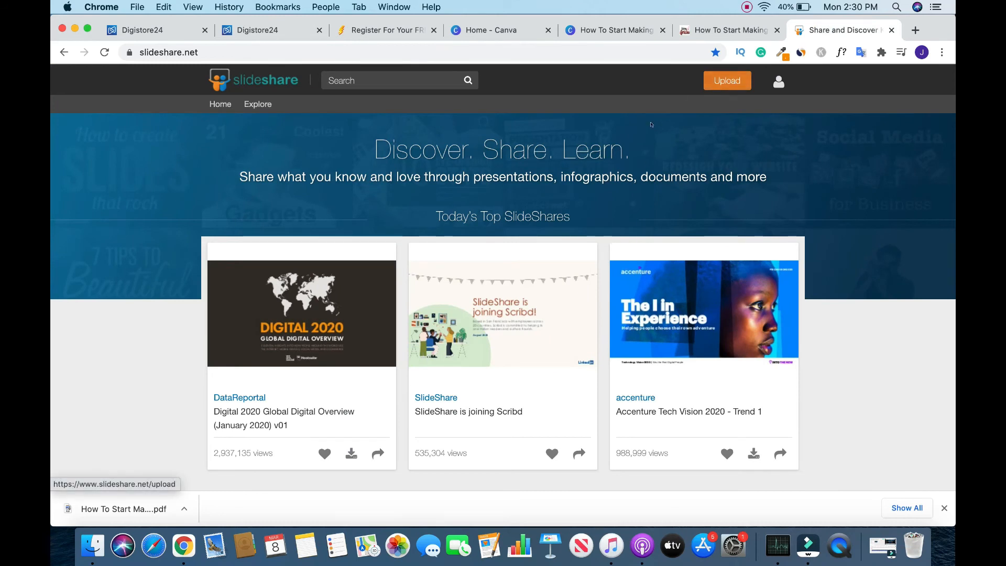
{"action": "left_click", "coordinate": [729, 80]}
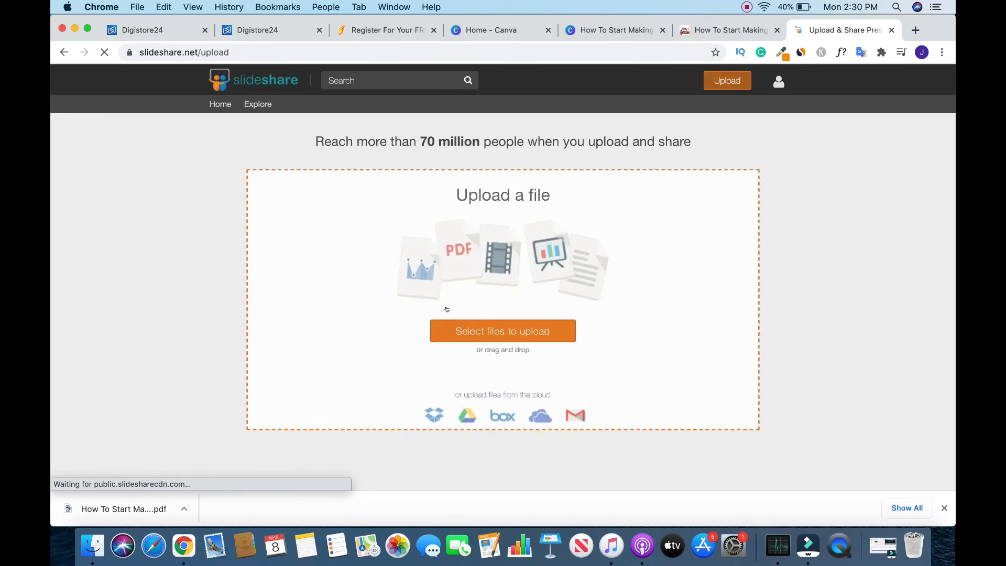
{"action": "left_click_drag", "start_coordinate": [132, 510], "coordinate": [474, 296]}
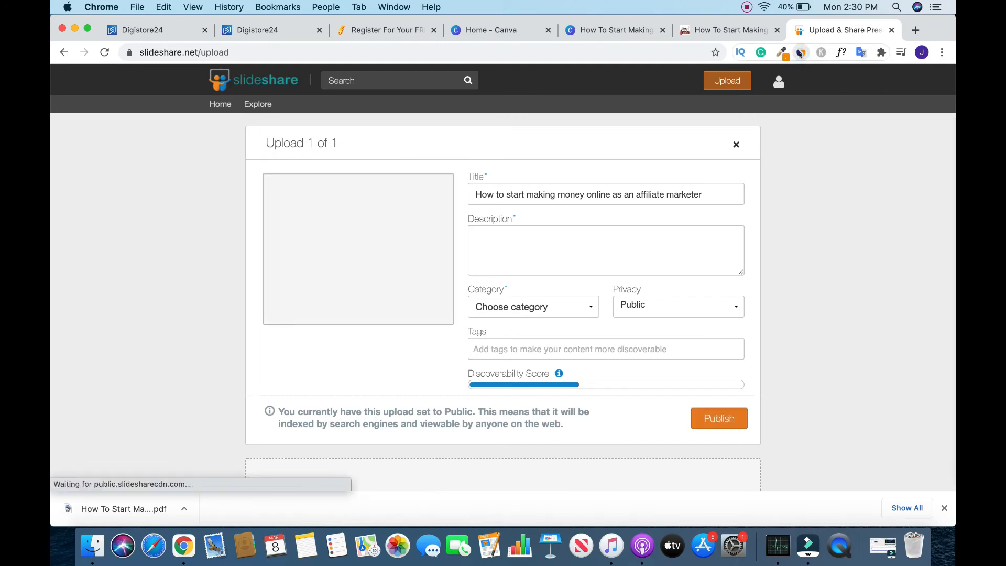
- Examine SimilarWeb's rank, visits and engagement figures for slideshare.net and close the overview
{"action": "left_click", "coordinate": [801, 53]}
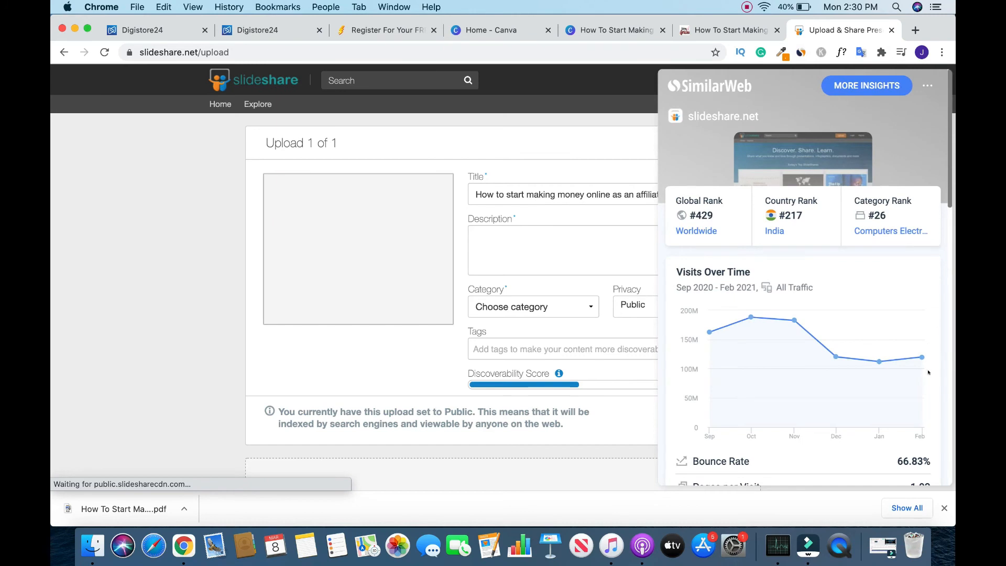
{"action": "scroll", "coordinate": [786, 293], "scroll_direction": "down", "scroll_amount": 5}
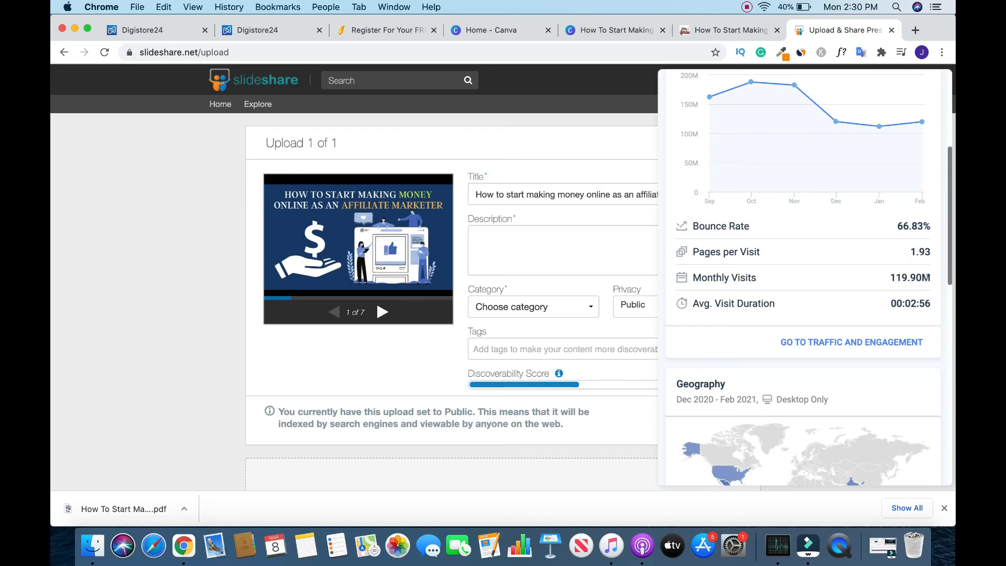
{"action": "left_click", "coordinate": [488, 195]}
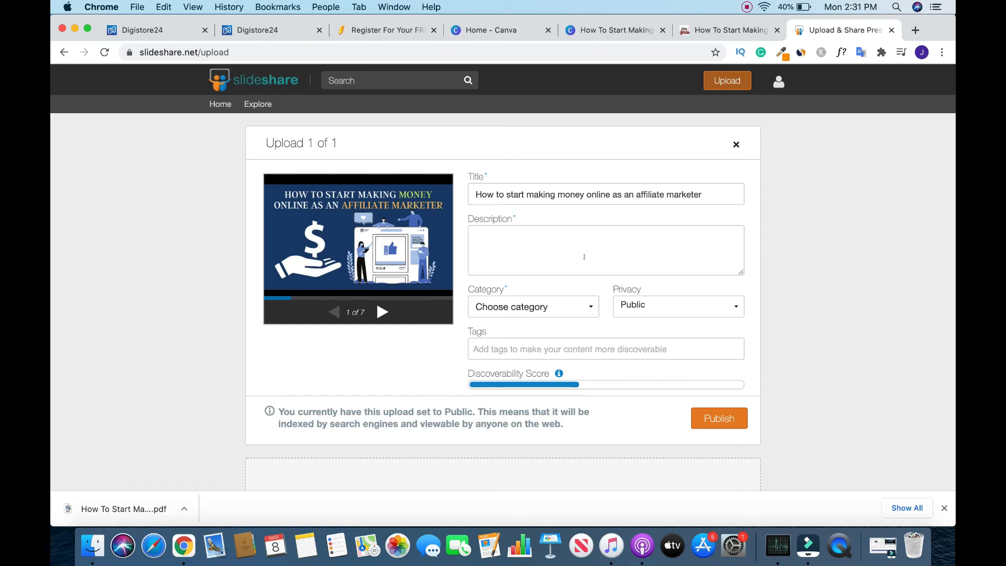
- Paste the article's opening sentences about the field of affiliate marketing as the upload's description and delete the "Article Source" line
{"action": "left_click", "coordinate": [512, 242]}
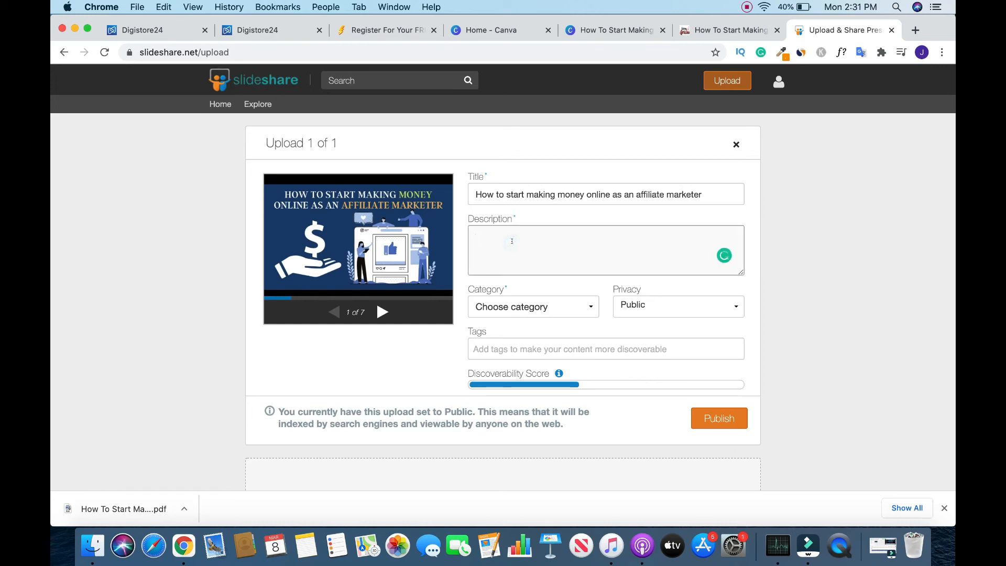
{"action": "key", "text": "super+v"}
{"action": "left_click_drag", "start_coordinate": [669, 261], "coordinate": [466, 261]}
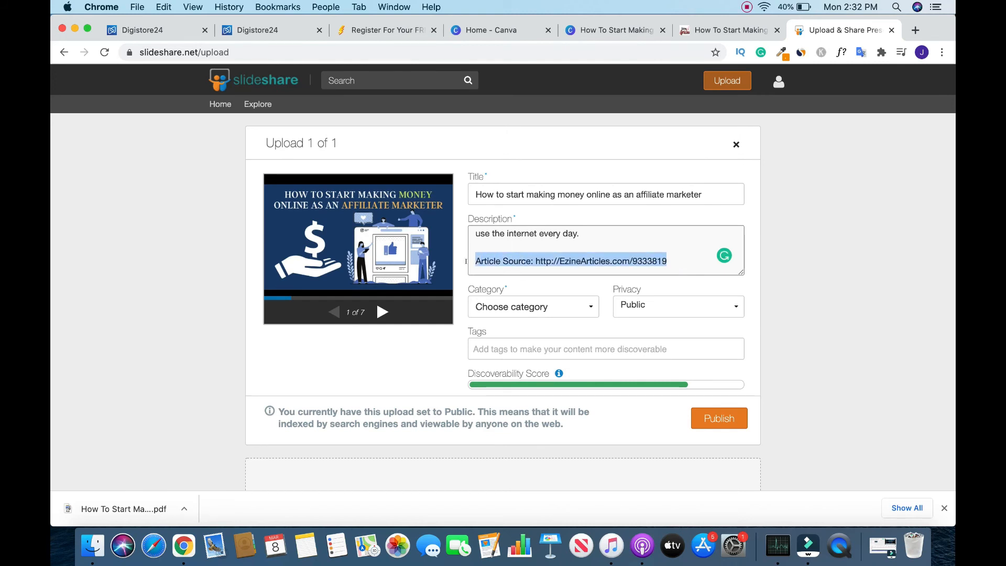
{"action": "key", "text": "BackSpace"}
{"action": "key", "text": "super+Up"}
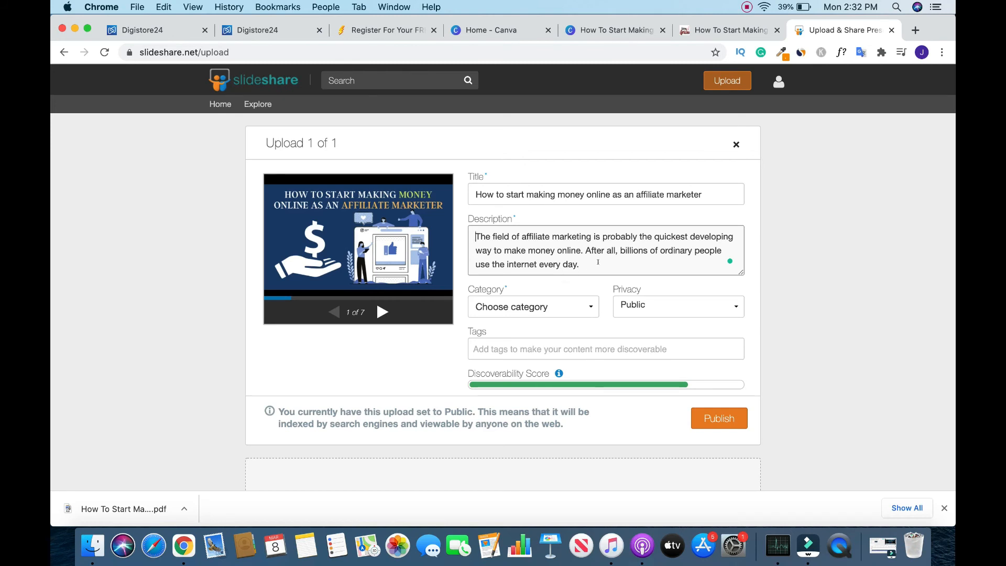
- Page through the uploaded presentation's preview up to slide 6 with the red HOT Offer line
{"action": "left_click", "coordinate": [377, 313]}
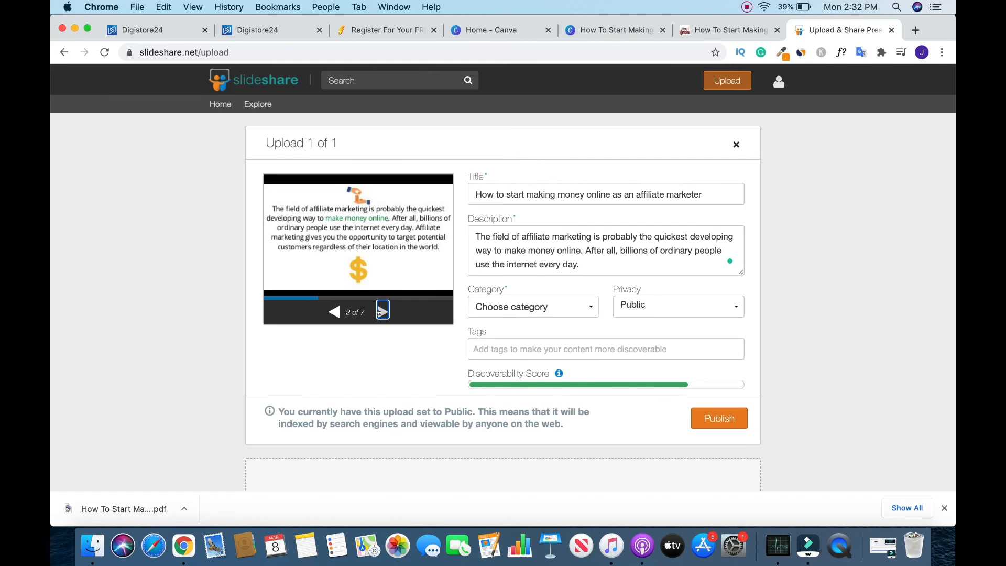
{"action": "left_click", "coordinate": [380, 313]}
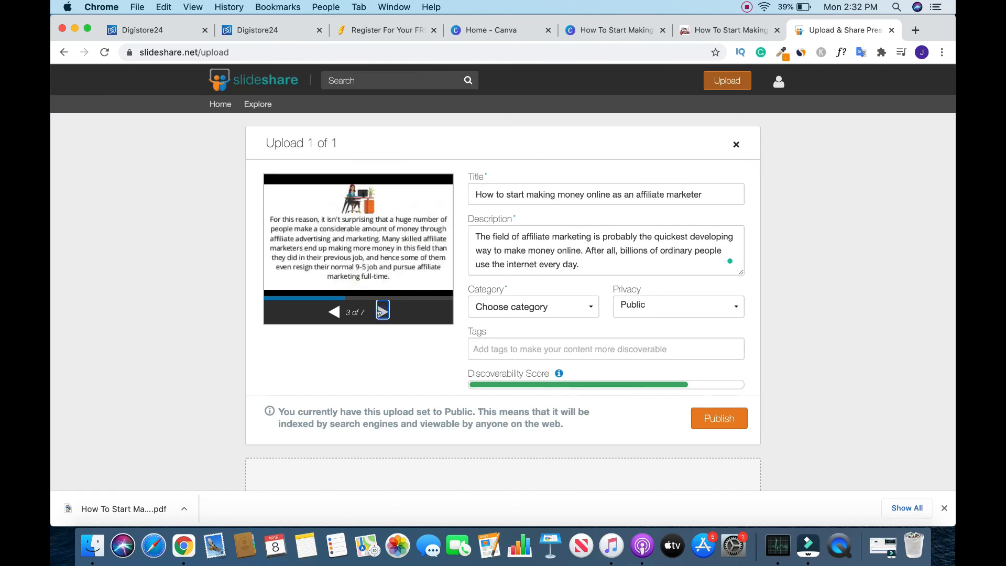
{"action": "left_click", "coordinate": [380, 313]}
{"action": "left_click", "coordinate": [379, 313]}
{"action": "left_click", "coordinate": [380, 313]}
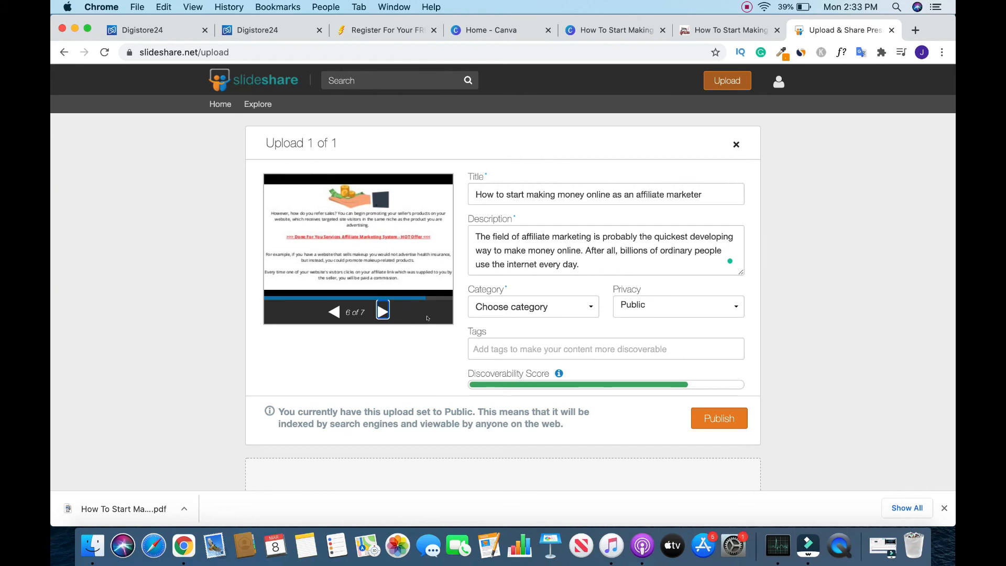
- Choose Business as the upload's category and change it to Marketing
{"action": "left_click", "coordinate": [589, 307]}
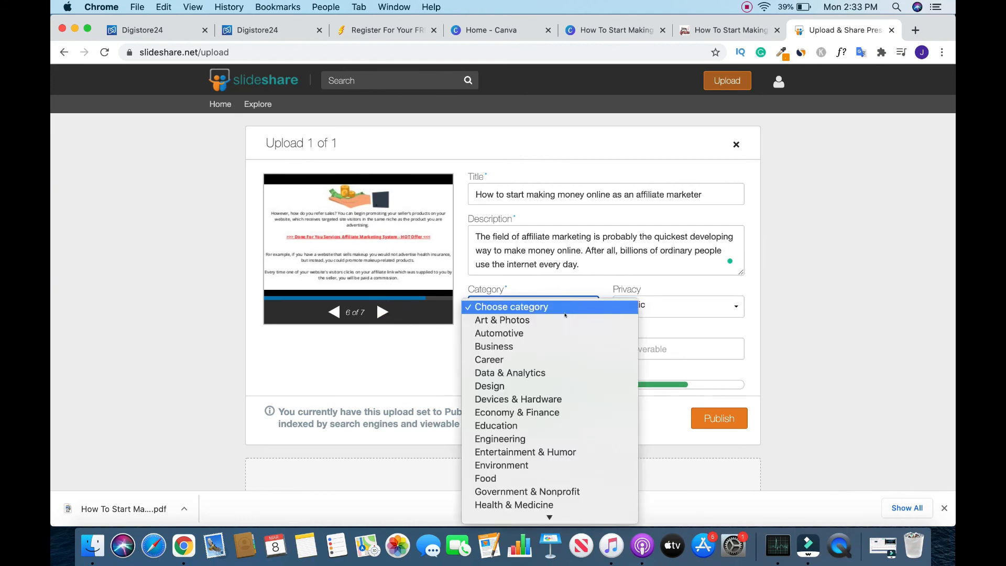
{"action": "left_click", "coordinate": [523, 346]}
{"action": "left_click", "coordinate": [592, 307]}
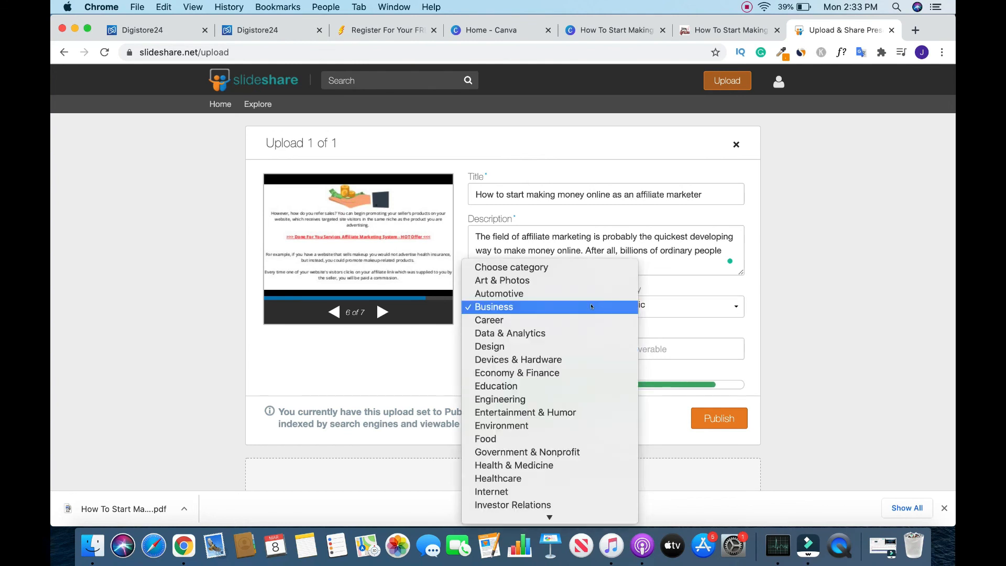
{"action": "scroll", "coordinate": [554, 404], "scroll_direction": "down", "scroll_amount": 4}
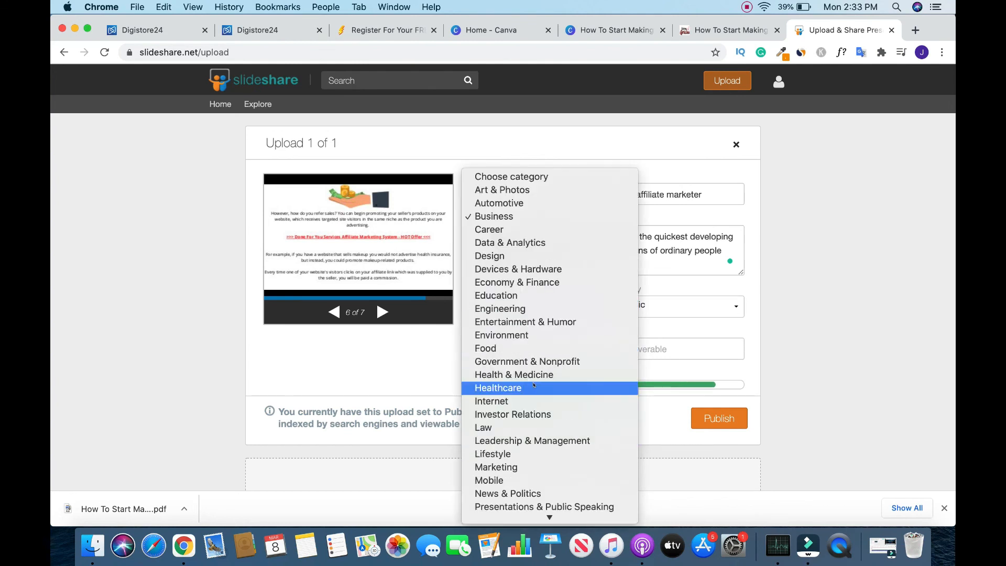
{"action": "left_click", "coordinate": [534, 470]}
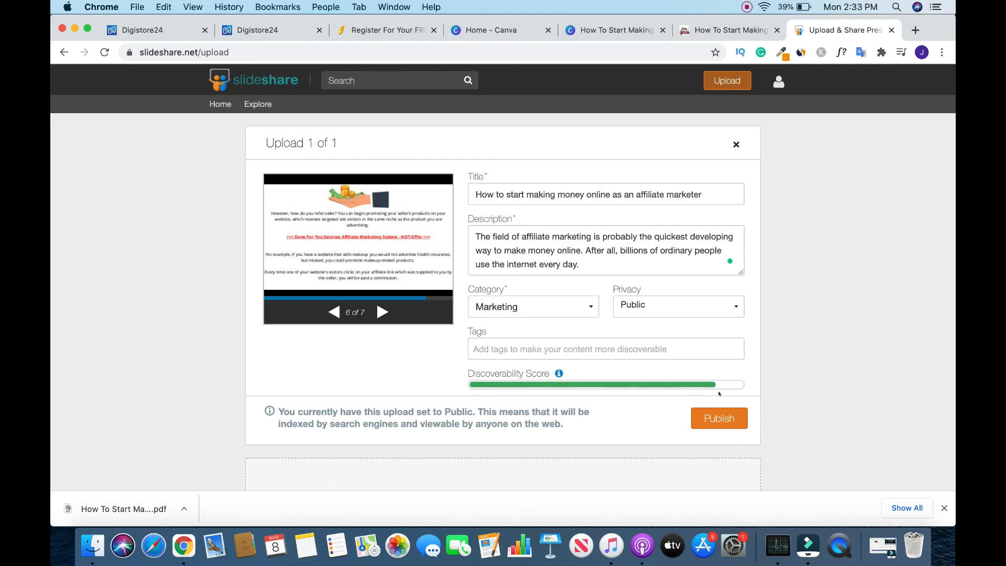
- Tag the upload with the suggested terms "affiliate marketing" and "make money online"
{"action": "scroll", "coordinate": [704, 349], "scroll_direction": "down", "scroll_amount": 1}
{"action": "scroll", "coordinate": [703, 349], "scroll_direction": "up", "scroll_amount": 1}
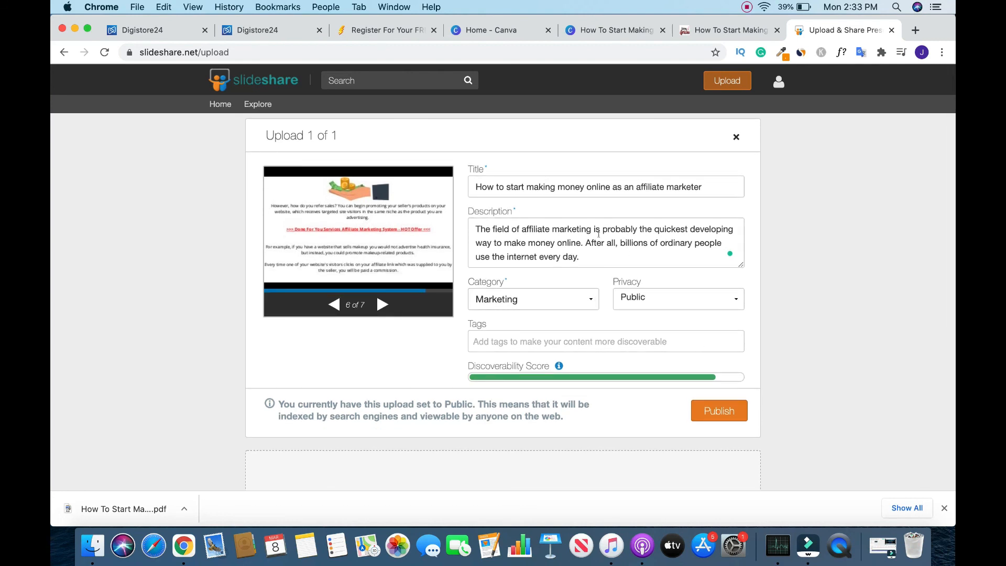
{"action": "left_click", "coordinate": [531, 337]}
{"action": "type", "text": "aff"}
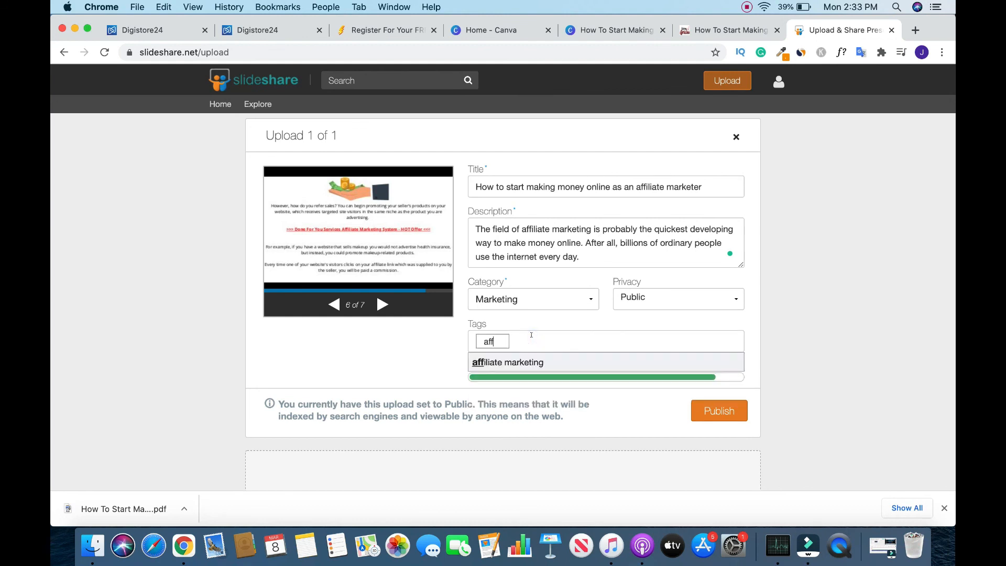
{"action": "left_click", "coordinate": [561, 361]}
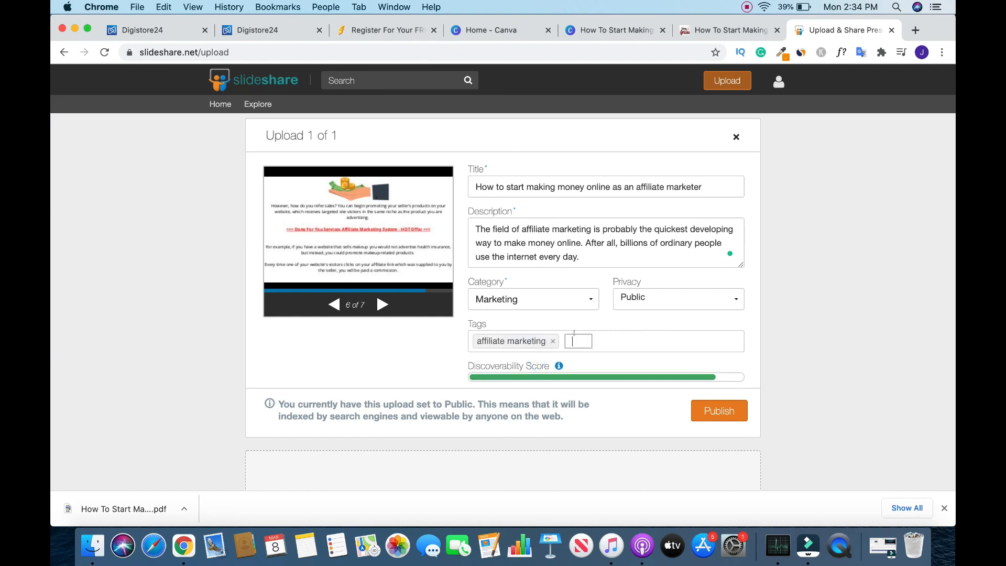
{"action": "type", "text": "mak"}
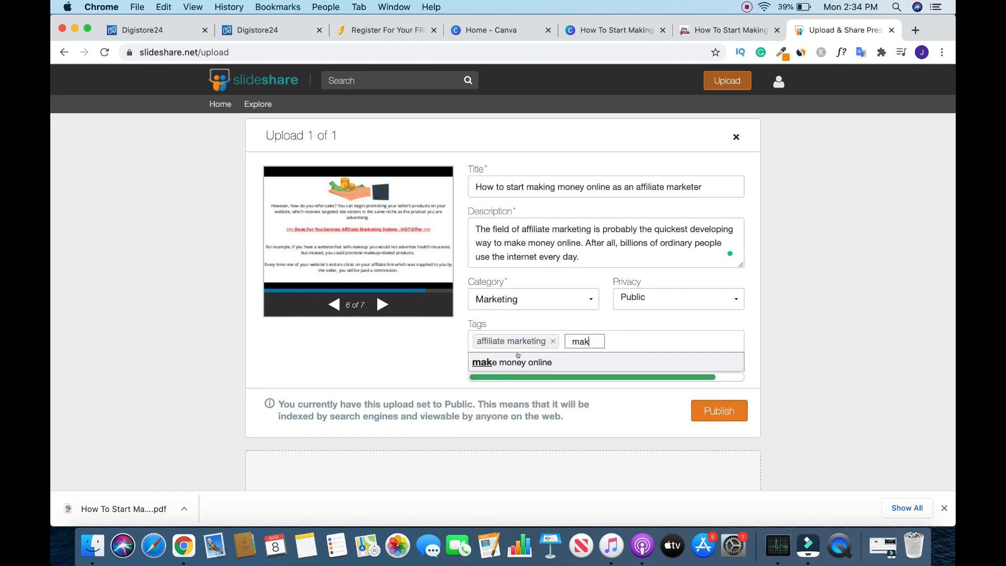
{"action": "left_click", "coordinate": [522, 362]}
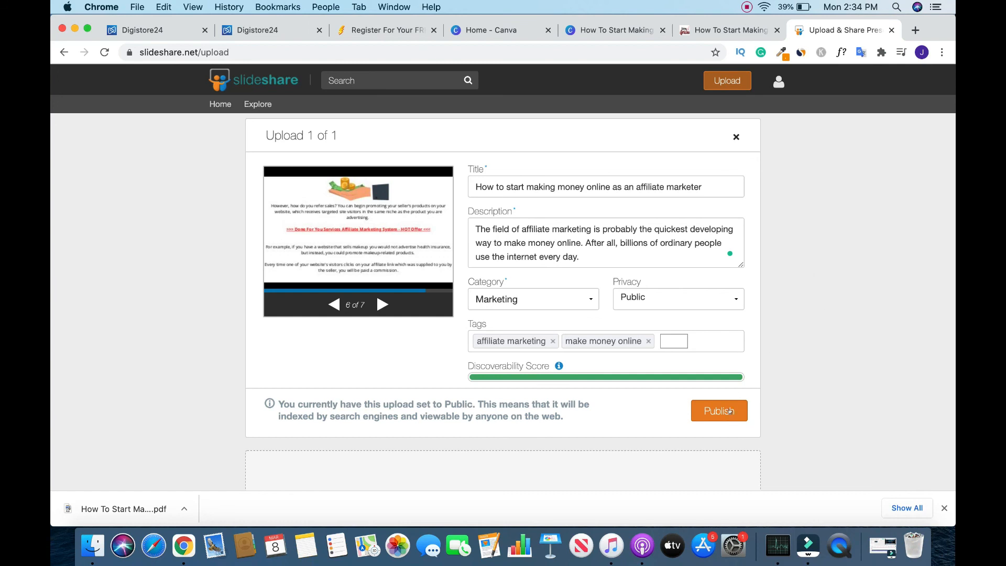
- Delete the prepared affiliate marketing presentation upload instead of publishing it
{"action": "left_click", "coordinate": [744, 133]}
{"action": "left_click", "coordinate": [735, 136]}
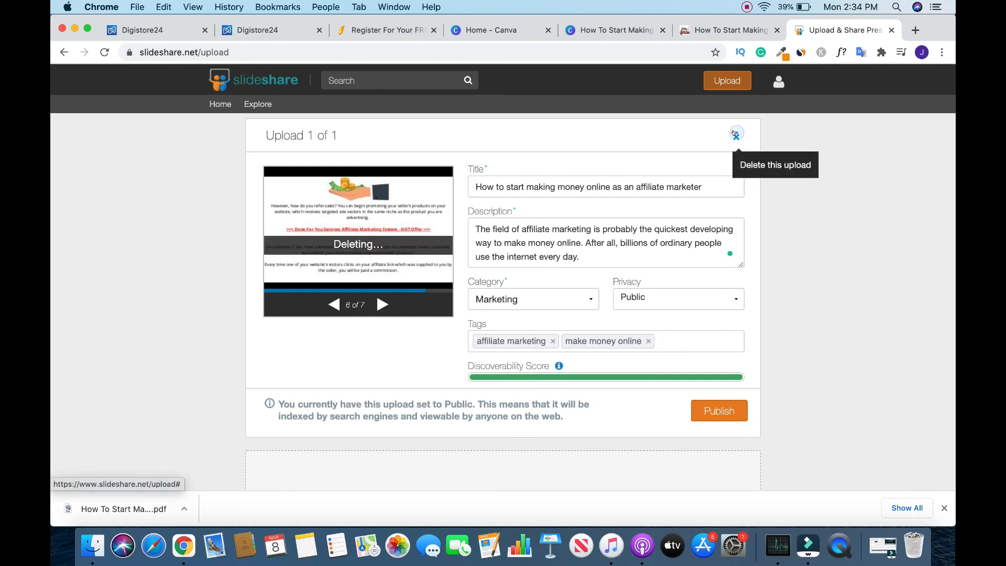